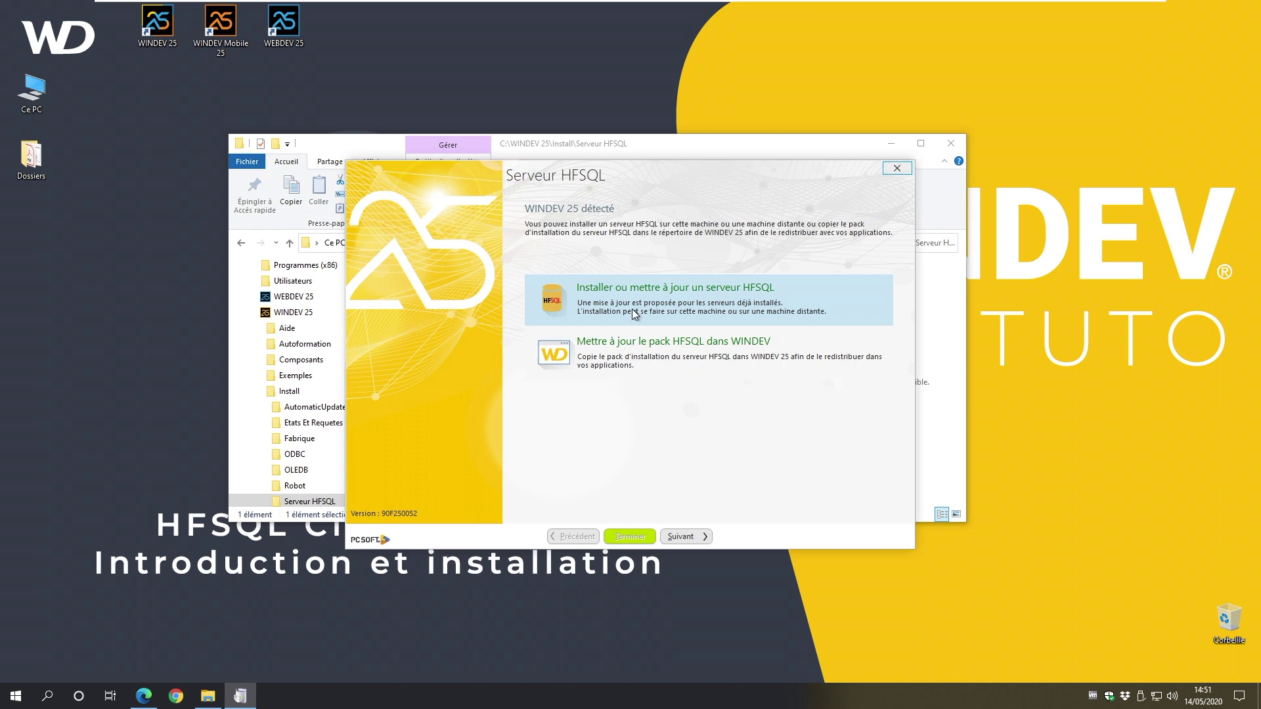
Step: Accept the HFSQL licence and install the server for Windows on this machine, on port 4900
left_click(680, 537)
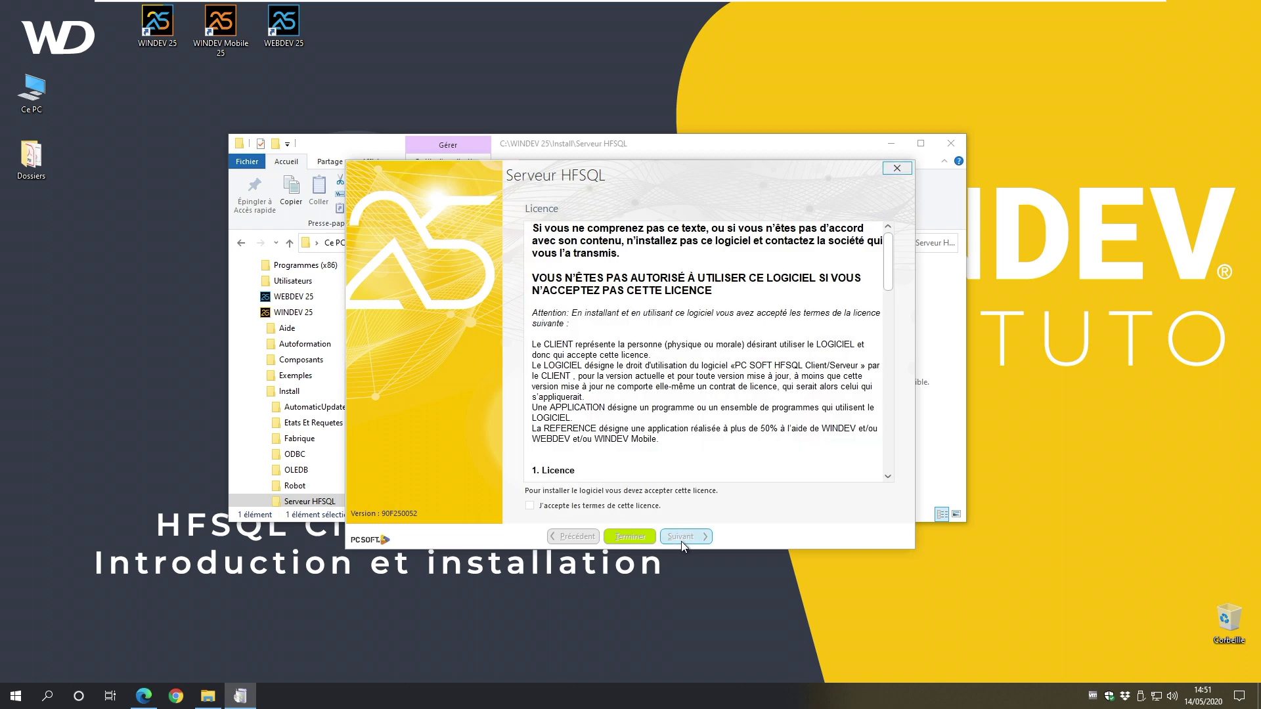
left_click(557, 507)
left_click(692, 534)
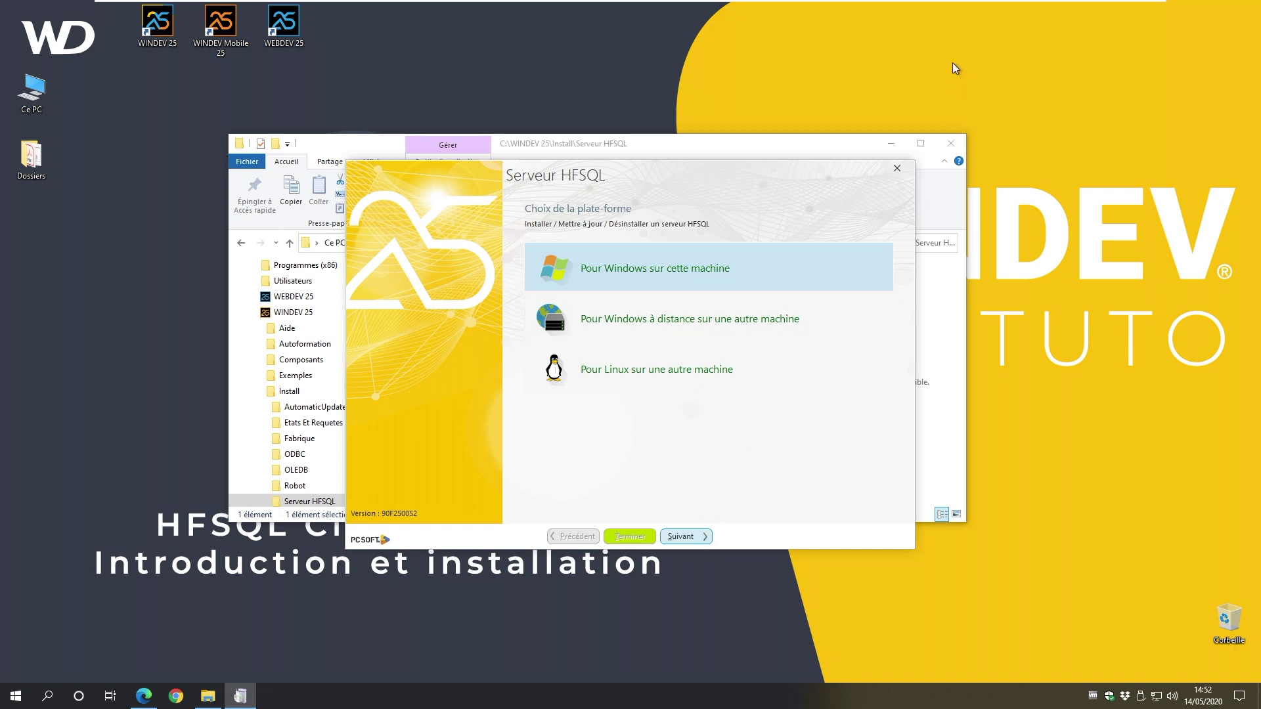
key("Return")
left_click(892, 143)
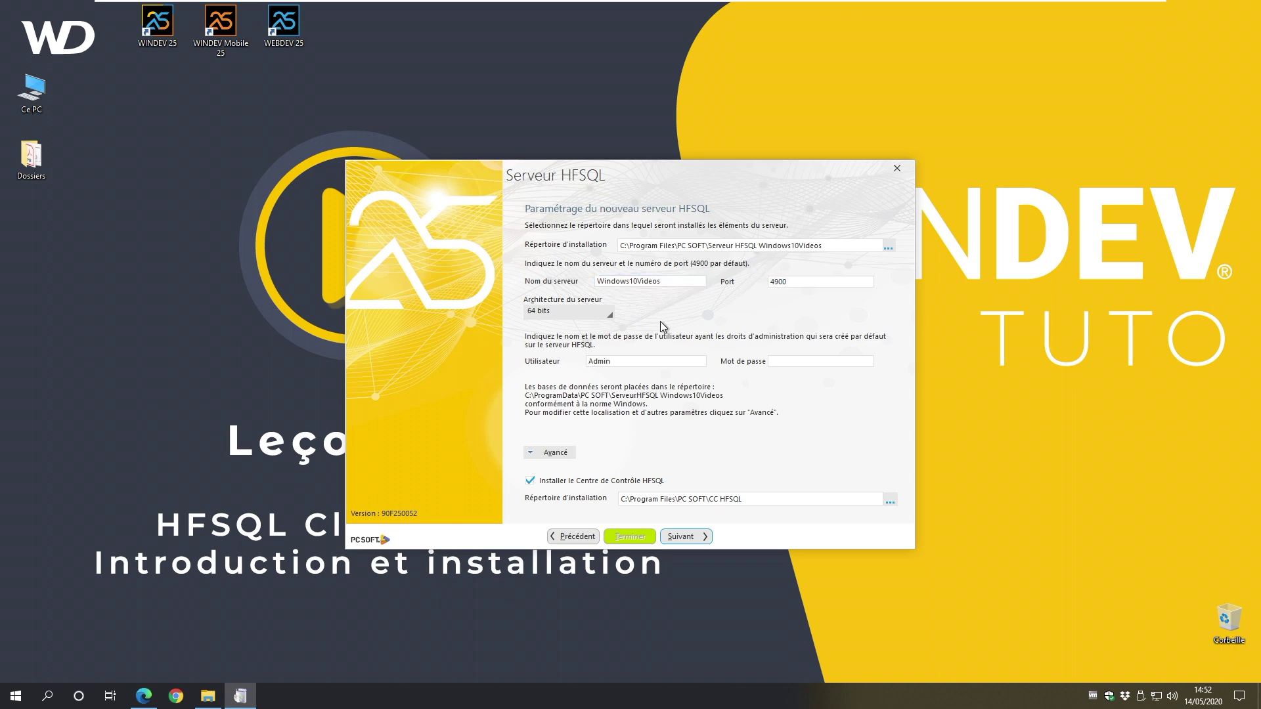
double_click(789, 282)
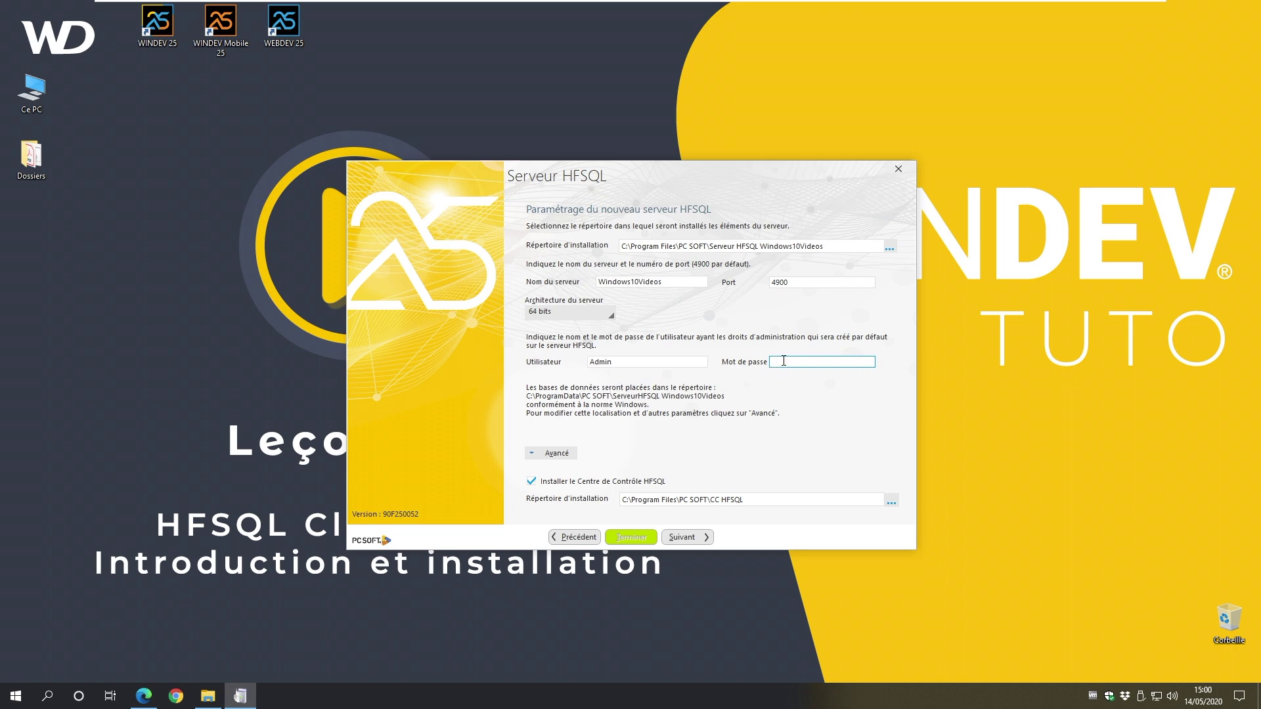
Step: Paste the administrator password for server Windows10Videos and continue to notification settings
key("ctrl+v")
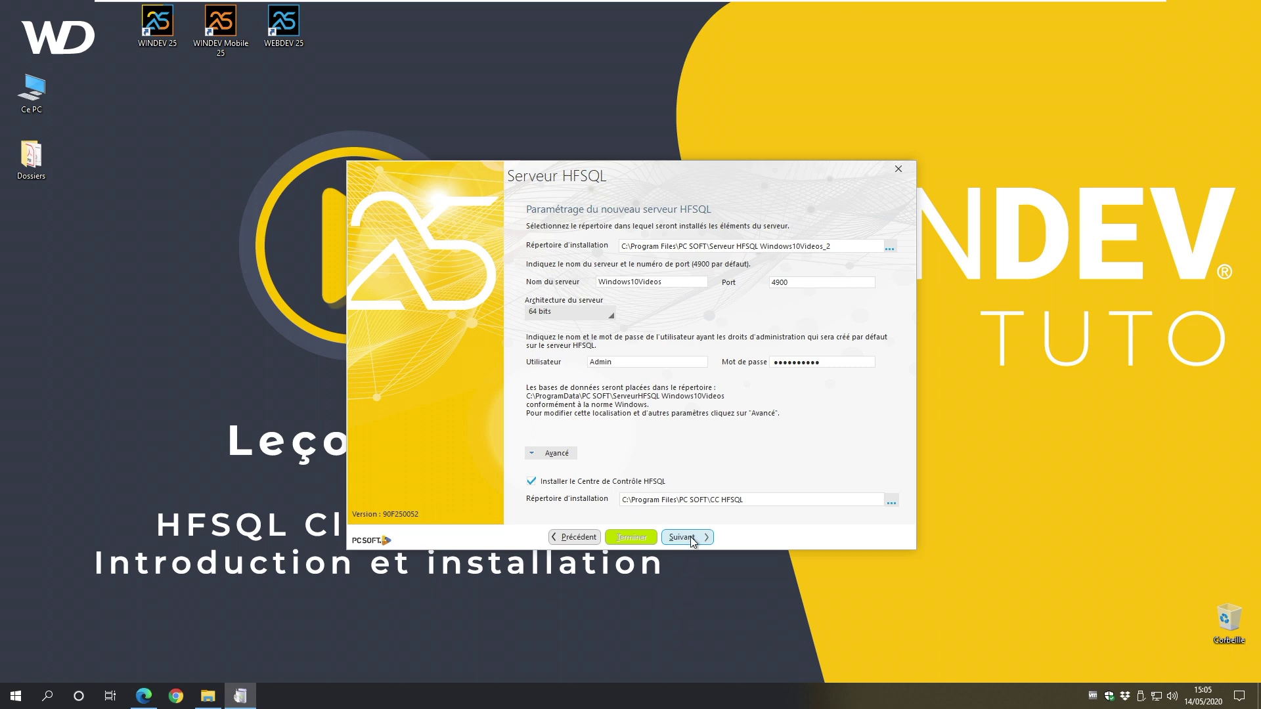
left_click(688, 538)
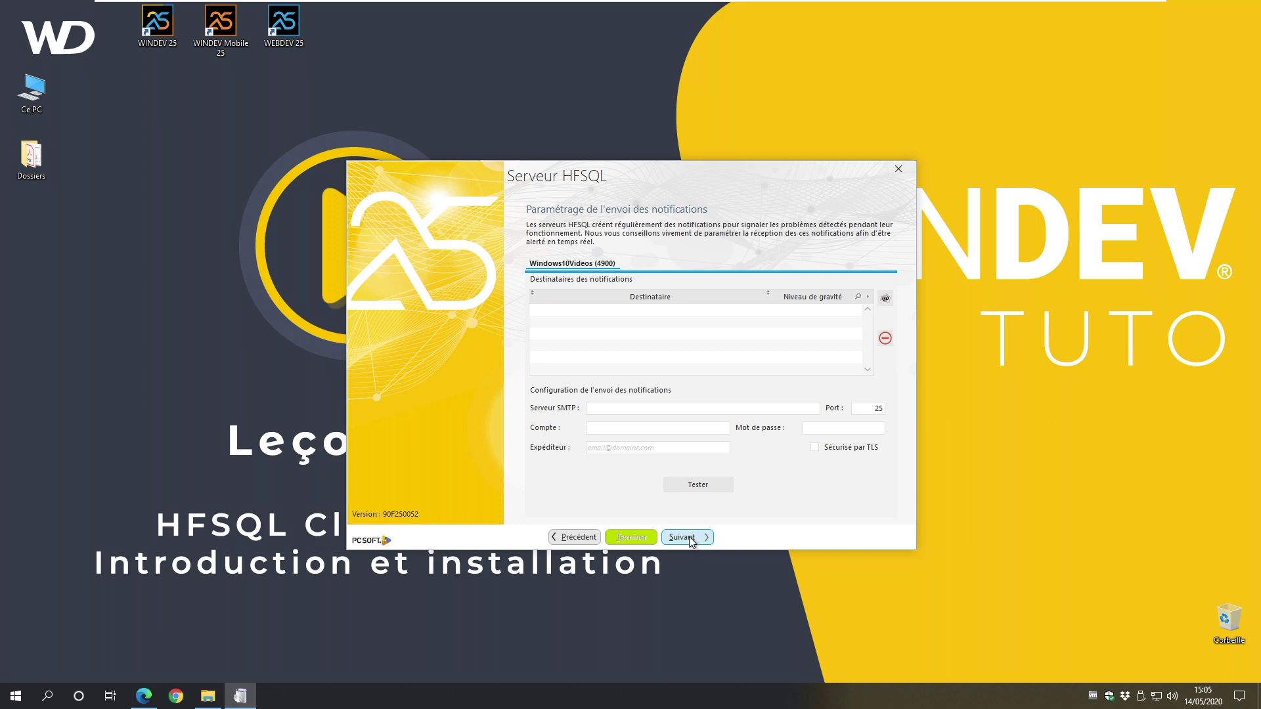
Step: Postpone notification recipients, skip Active Directory, install the HFSQL server and close the installer
left_click(683, 537)
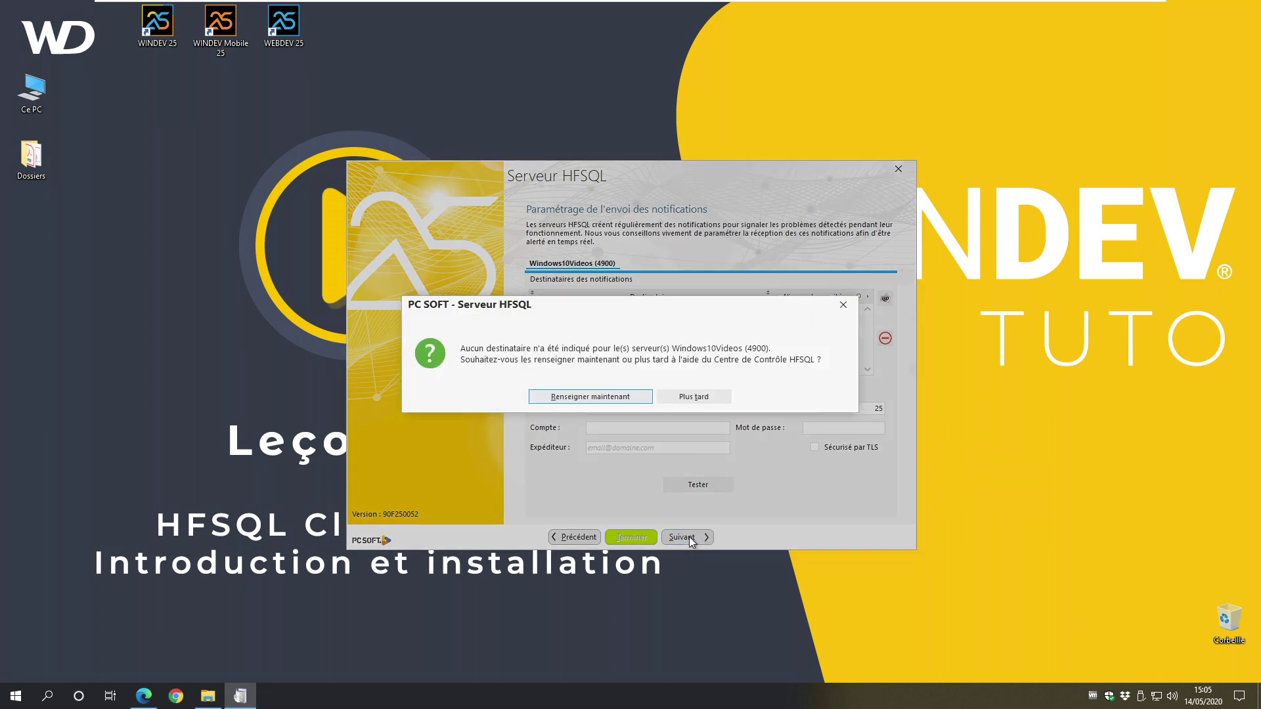
left_click(698, 397)
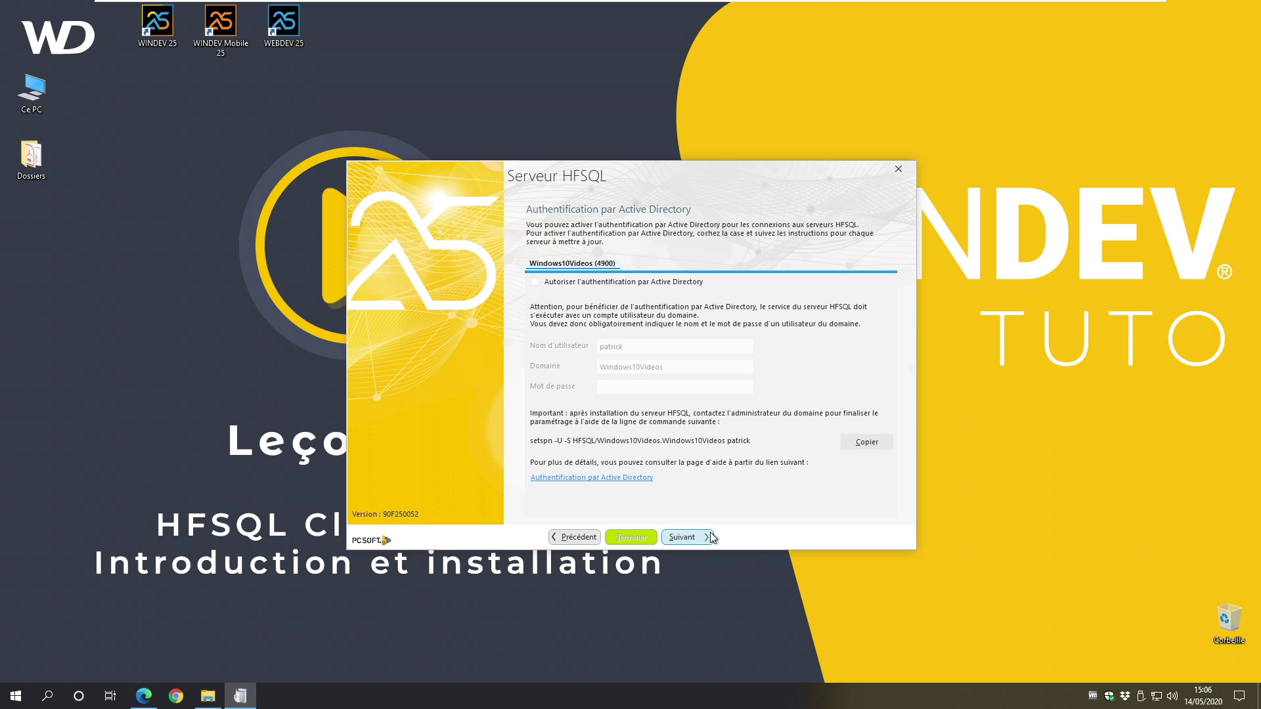
left_click(682, 537)
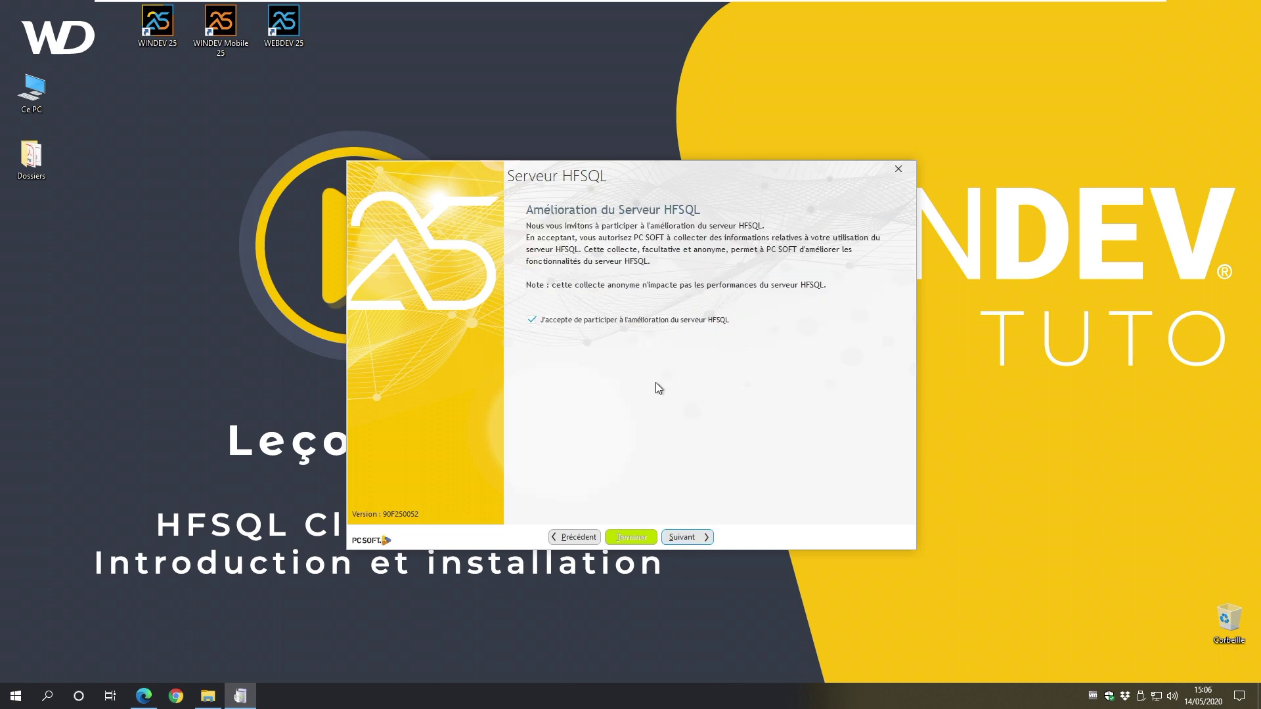
left_click(690, 538)
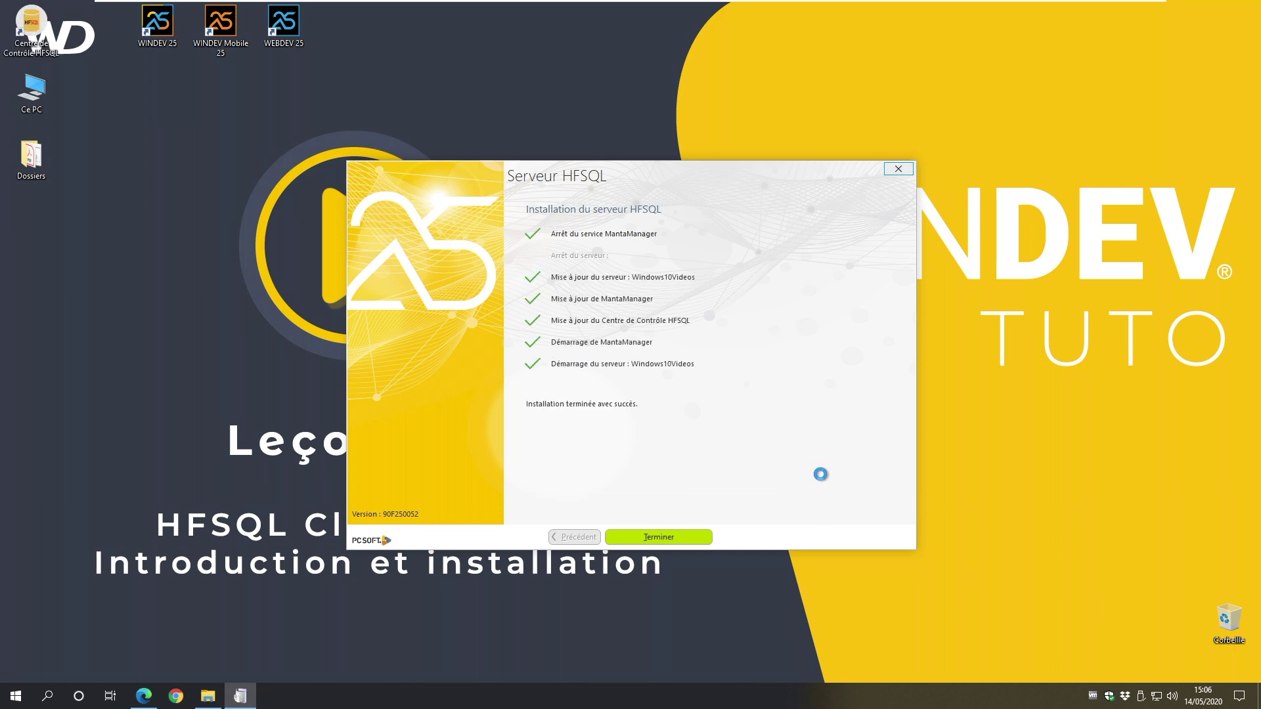
left_click(677, 535)
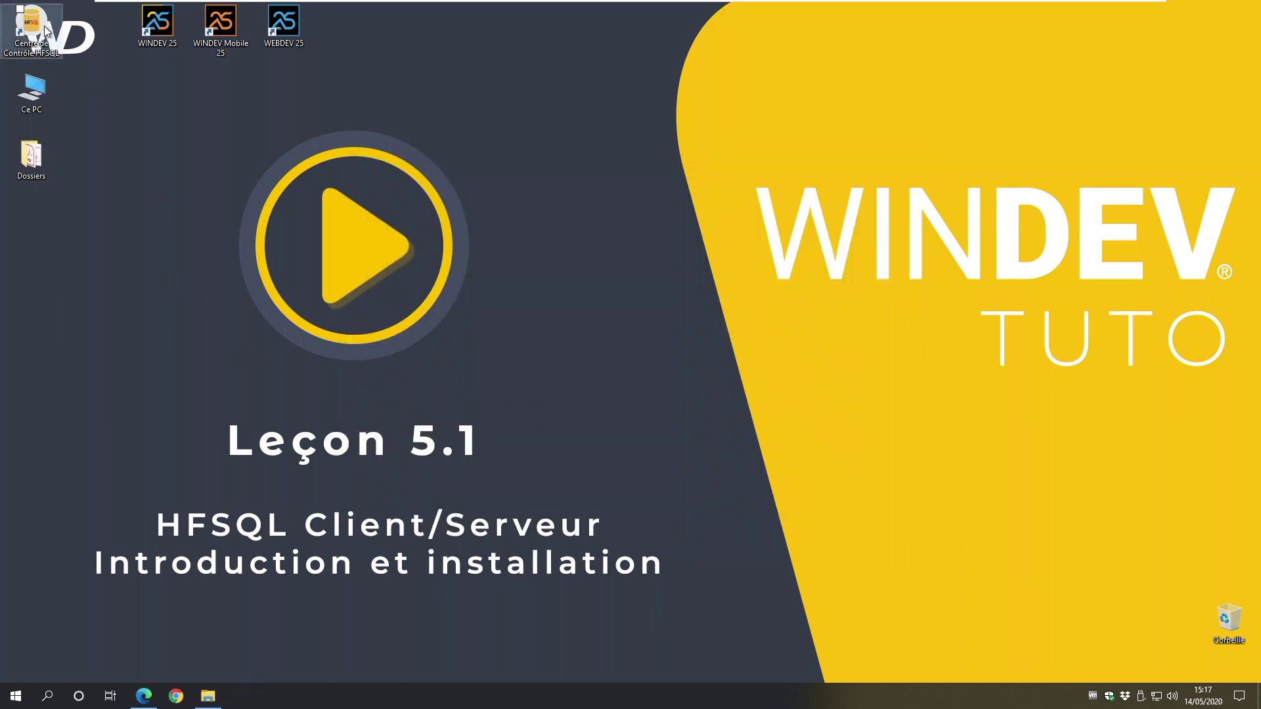
Step: Place the Control Center shortcut beside WEBDEV 25, launch it, and enter server 127.0.0.1
left_click_drag(45, 26, 360, 24)
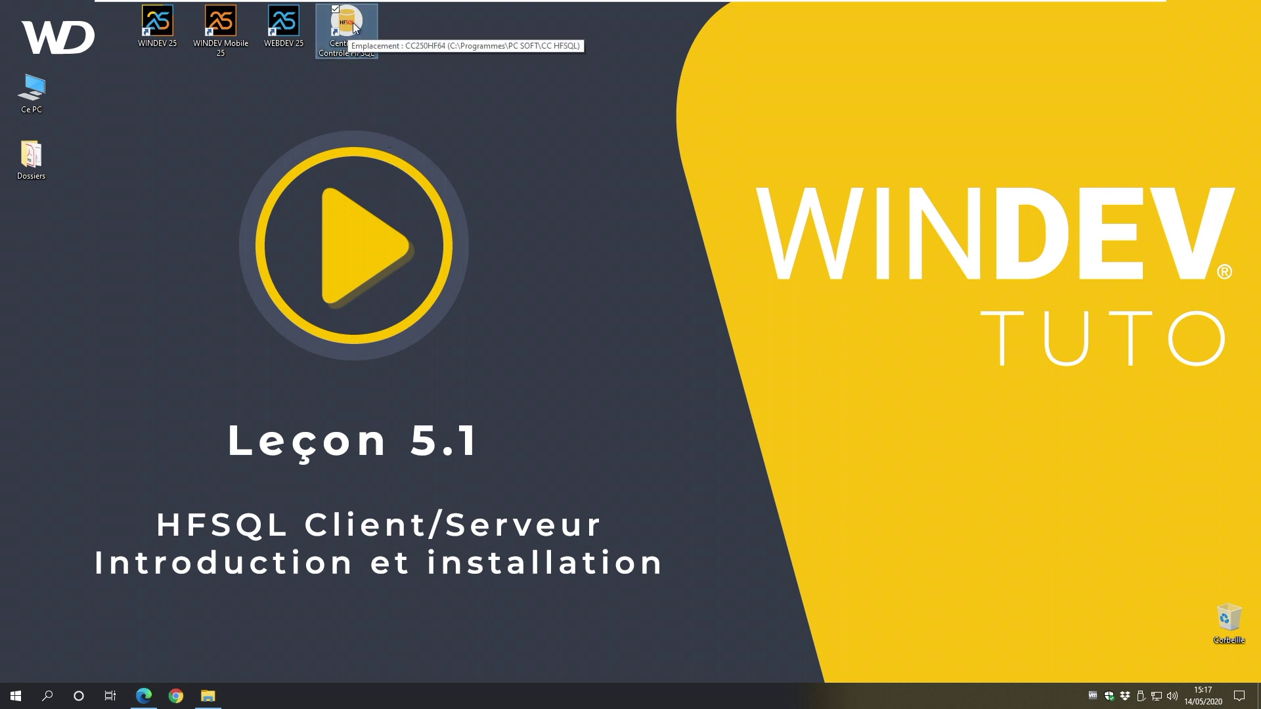
double_click(348, 23)
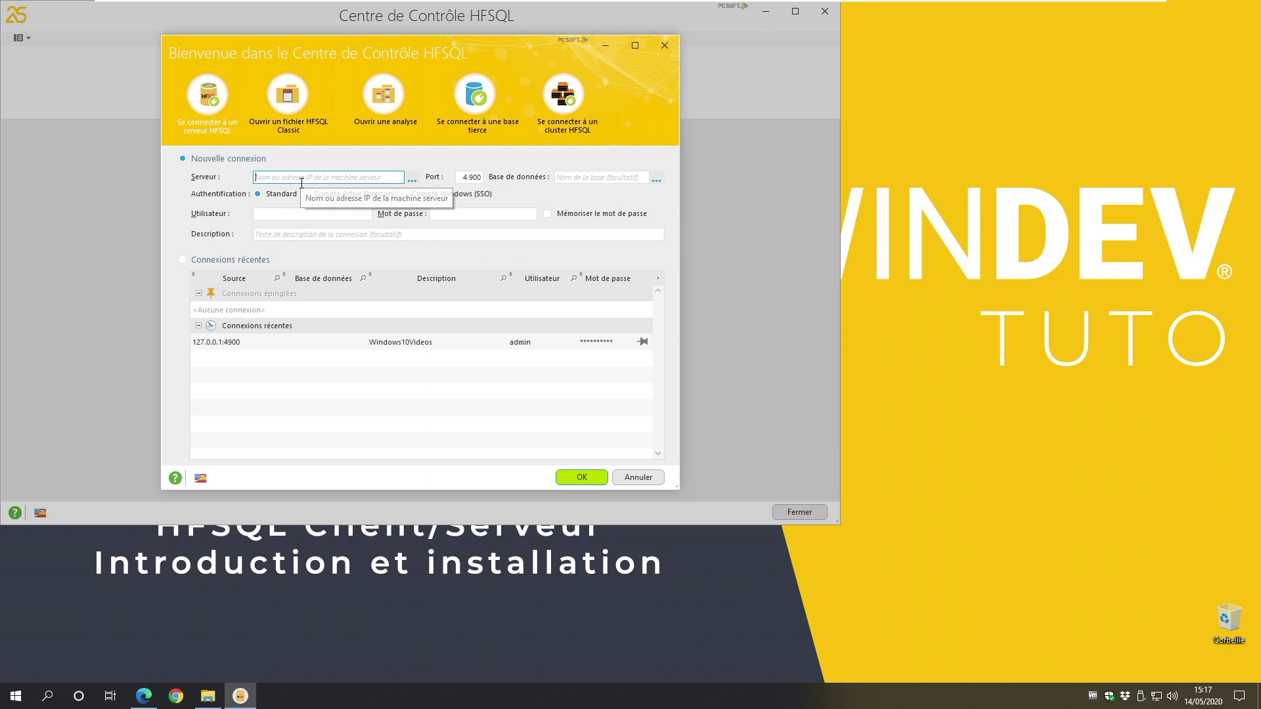
left_click(281, 178)
type("1")
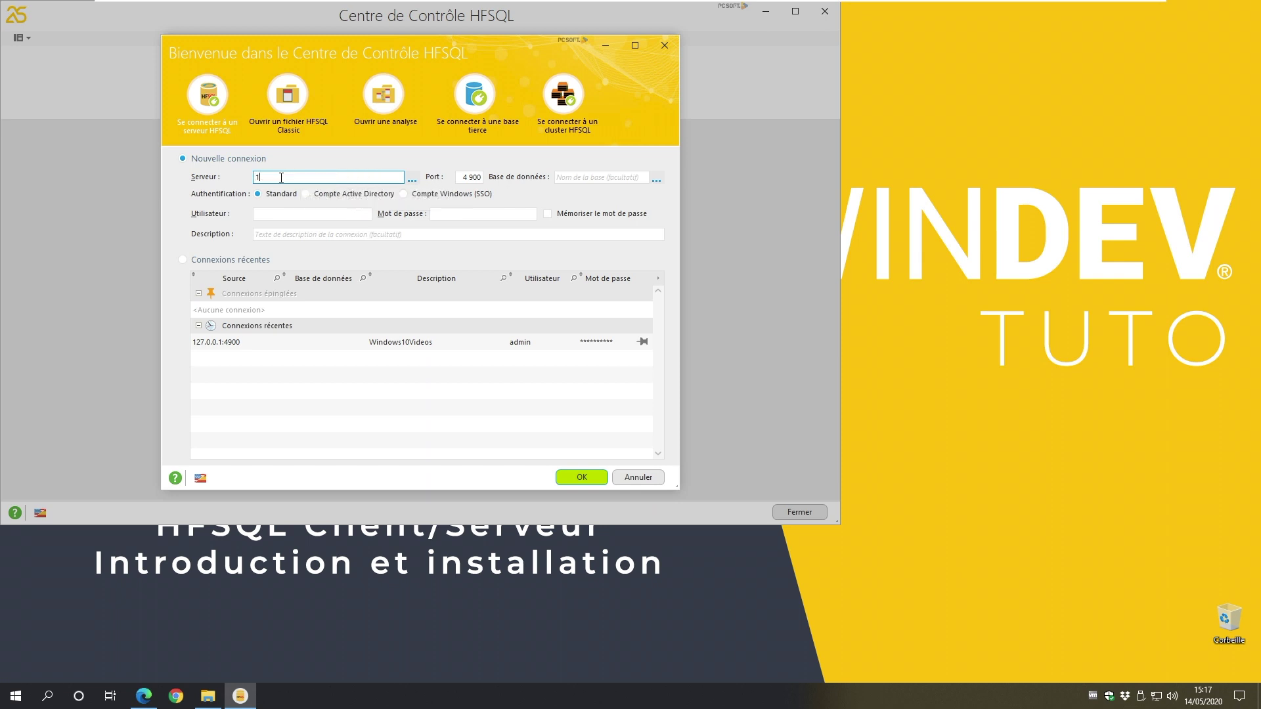
type("27.0.0.1")
left_click(483, 177)
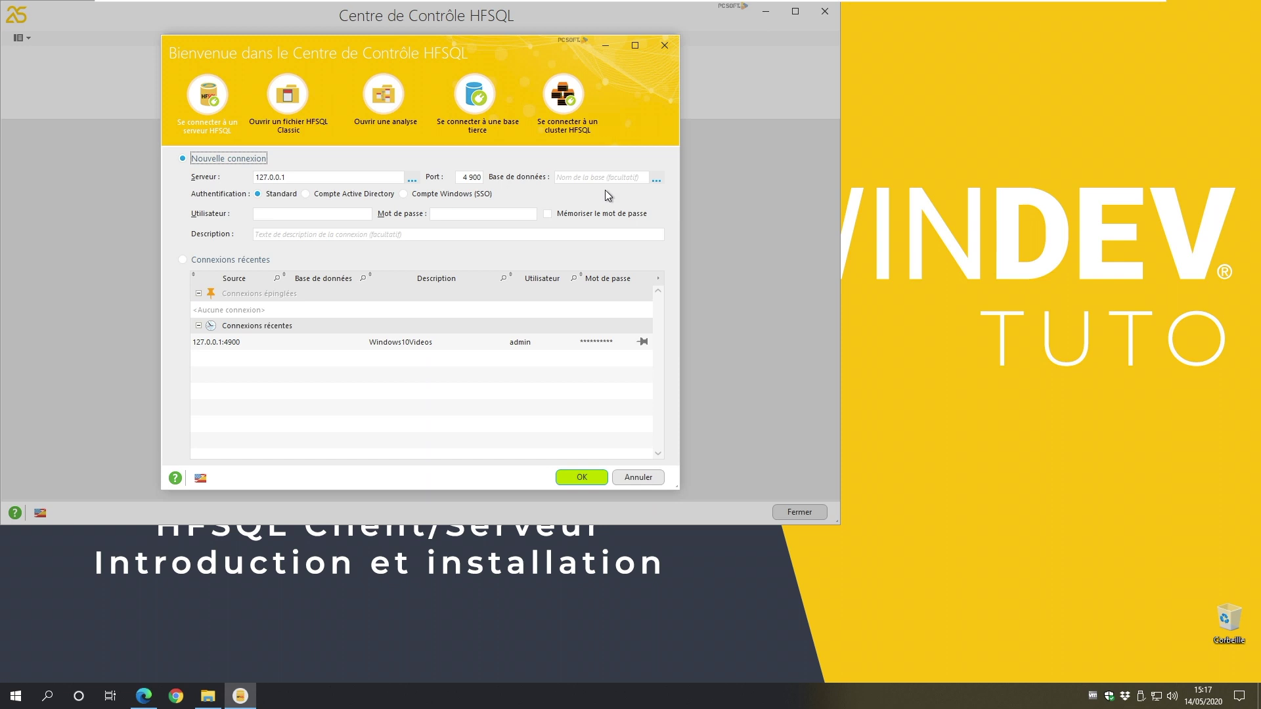
Step: Log in as user admin with the administrator password
left_click(351, 212)
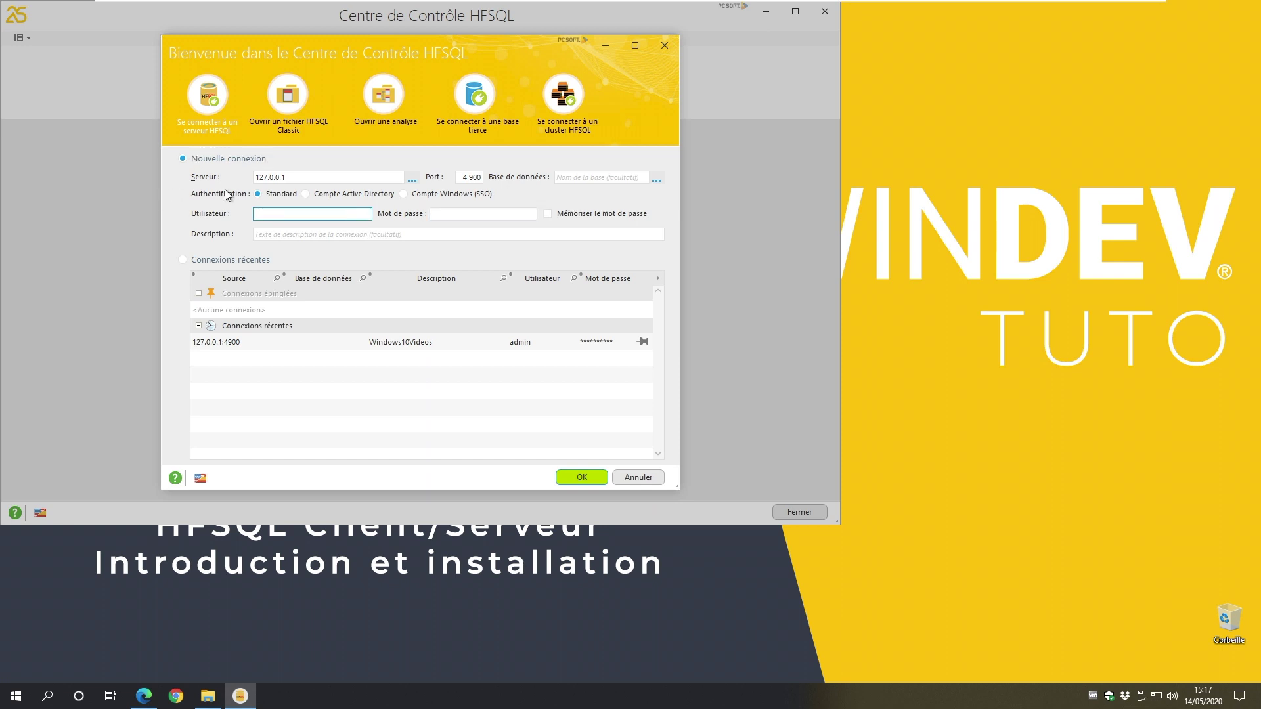
left_click(270, 211)
type("admin")
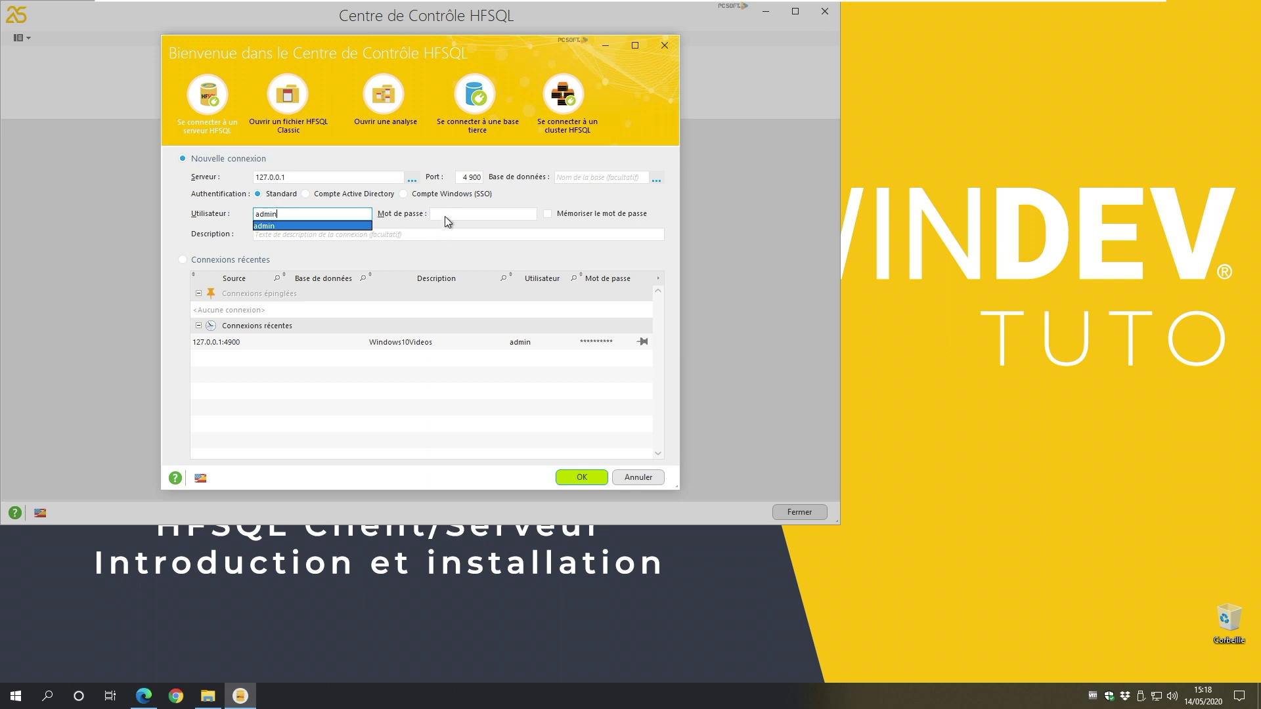
left_click(450, 211)
key("ctrl+v")
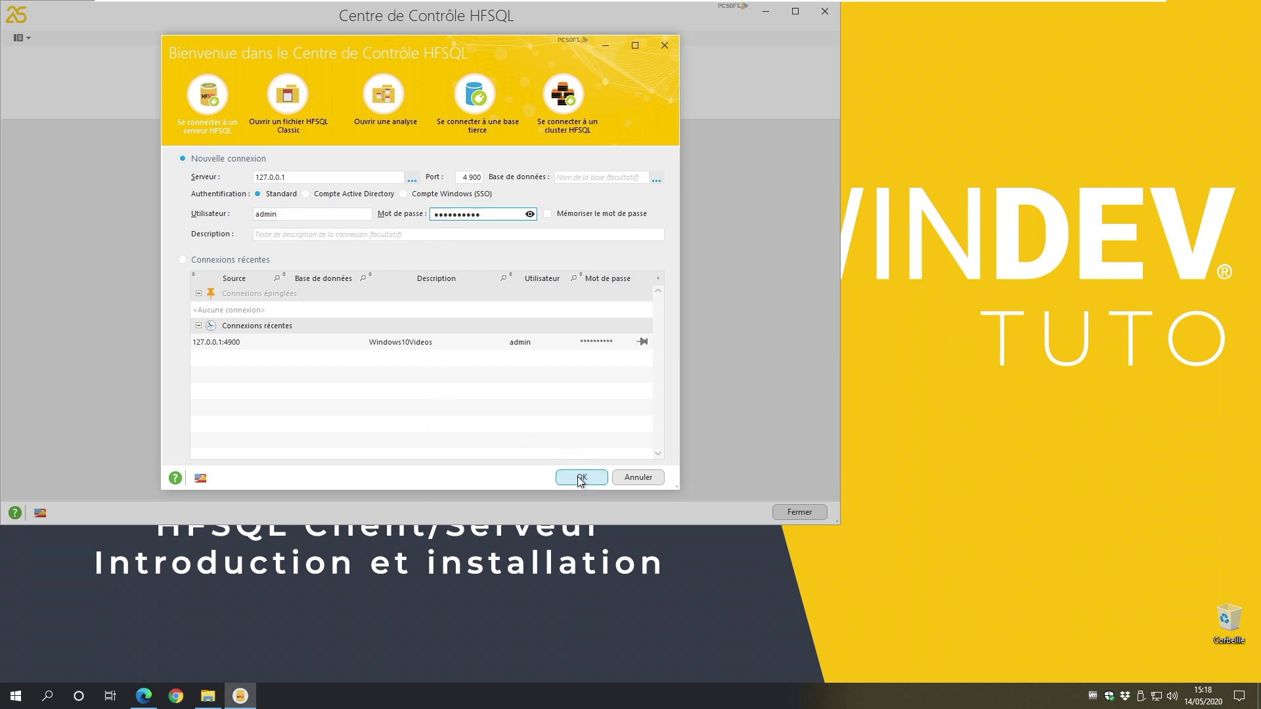
left_click(580, 478)
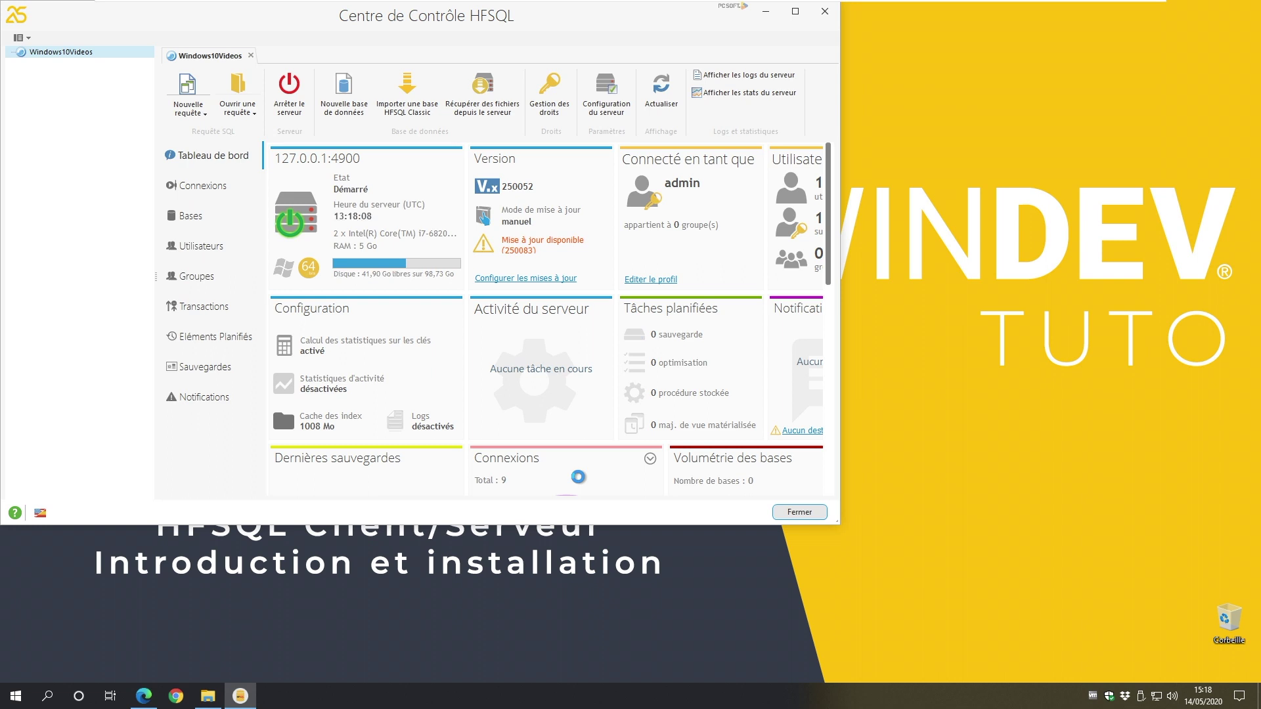
Step: Maximize the Centre de Contrôle HFSQL window to fill the screen
left_click(795, 11)
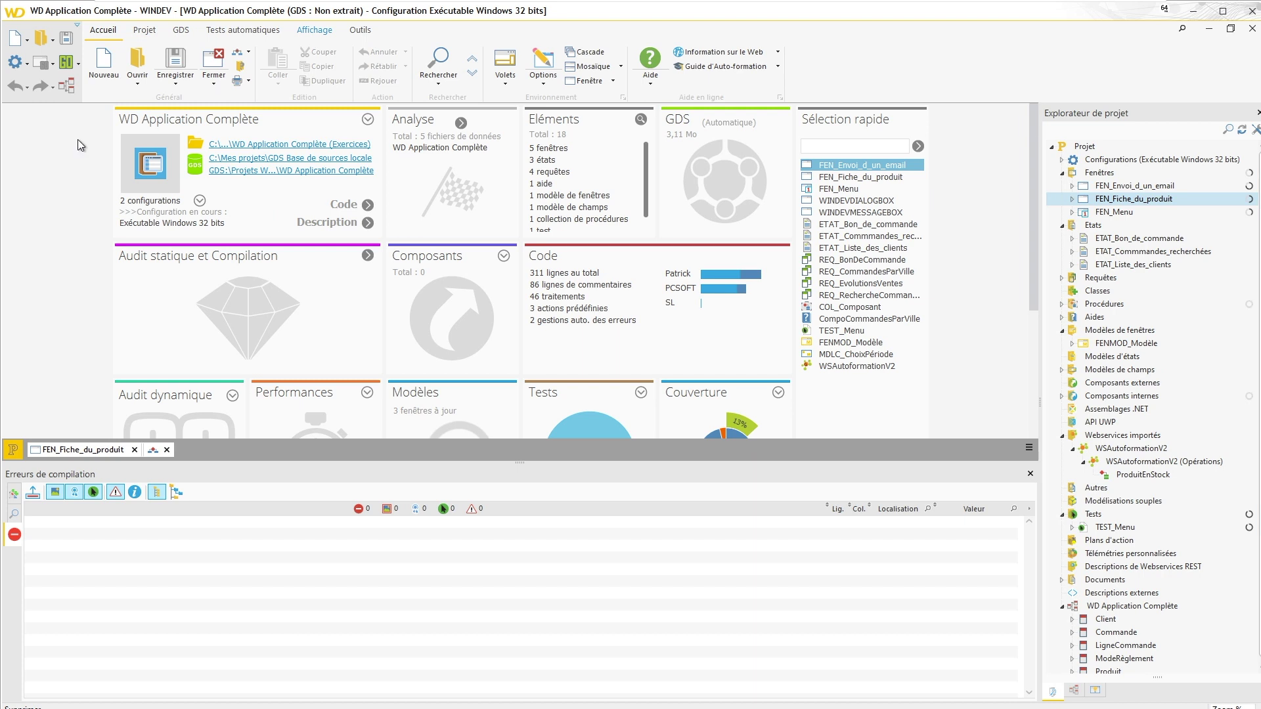
Step: Load the project analysis and start a new HFSQL Client/Serveur connection
left_click(71, 92)
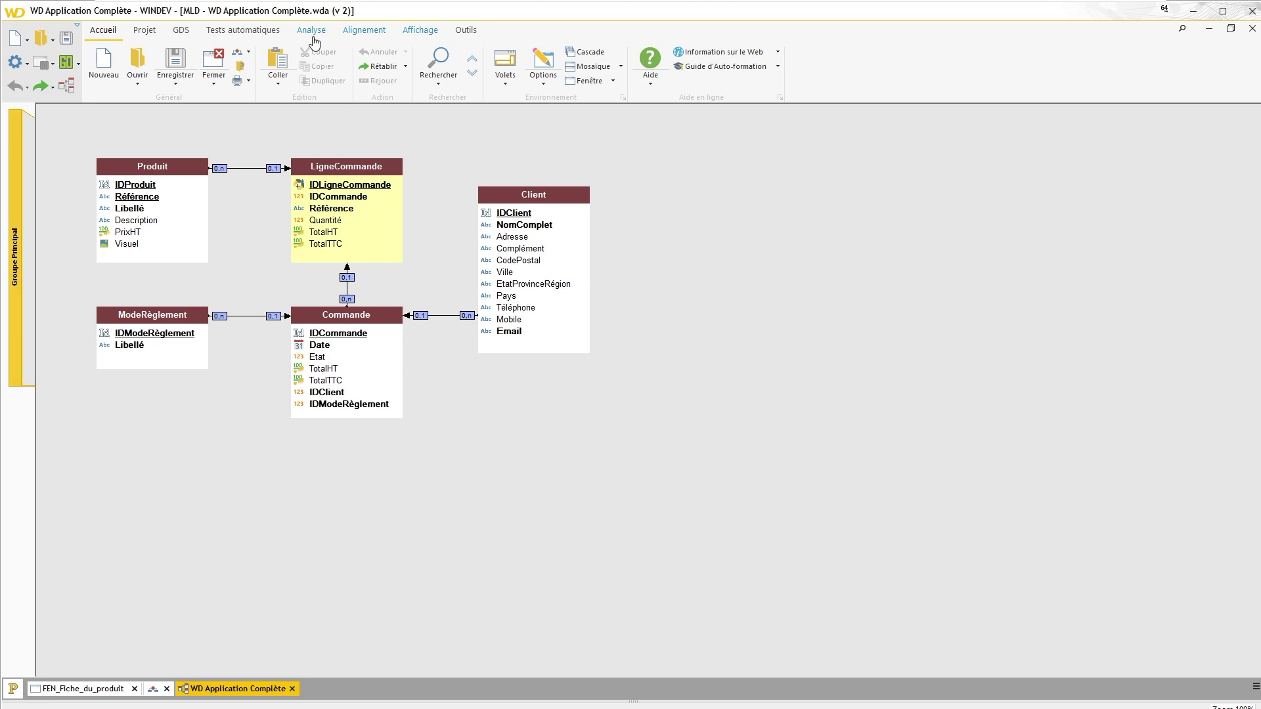
left_click(310, 31)
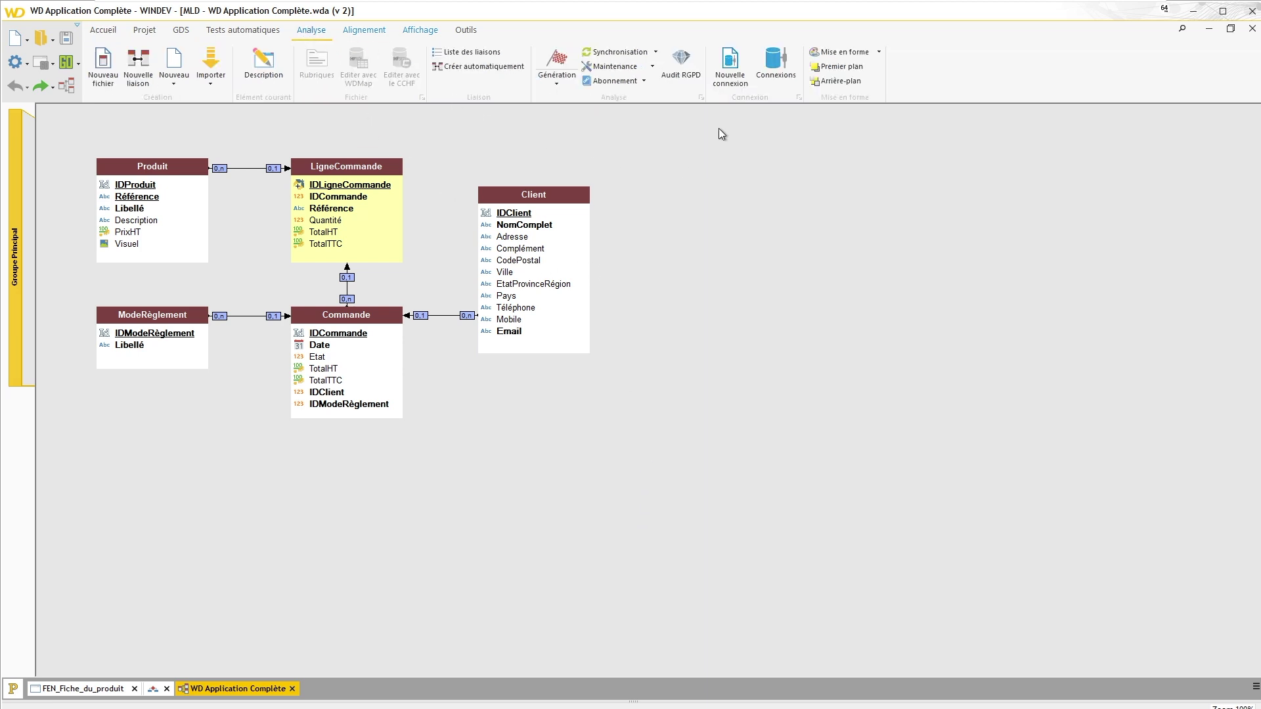
left_click(734, 68)
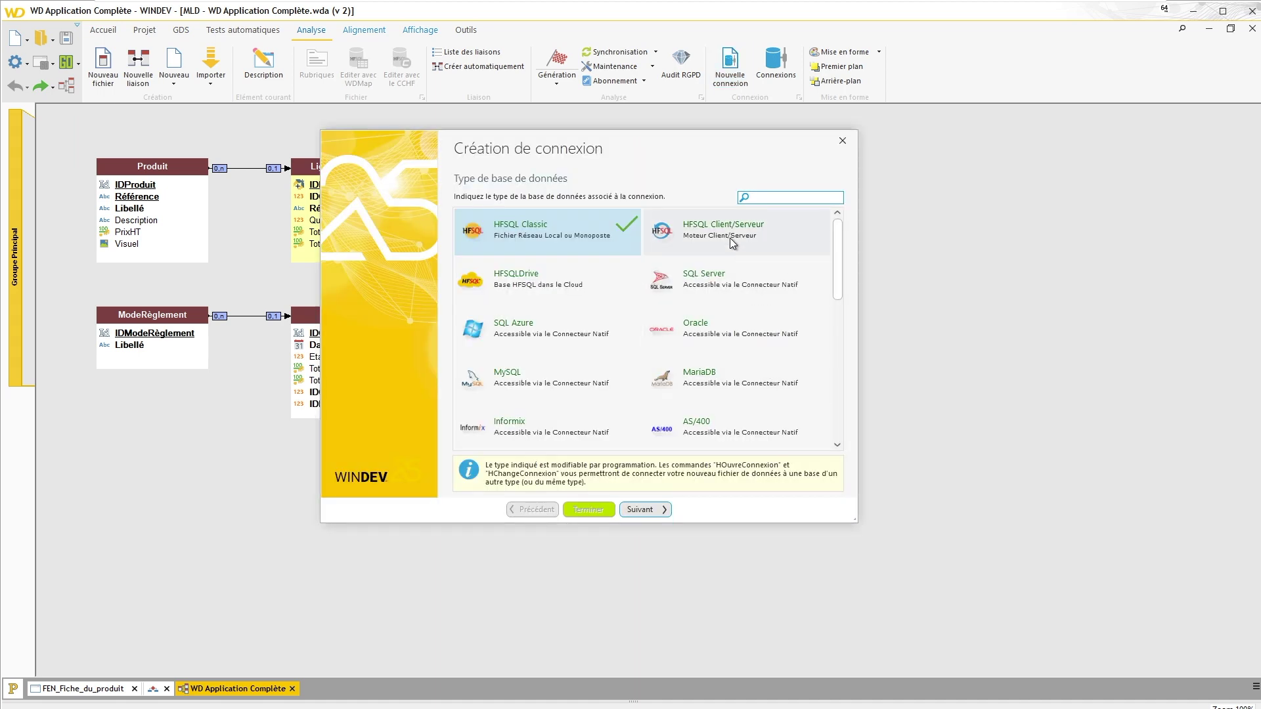
left_click(710, 238)
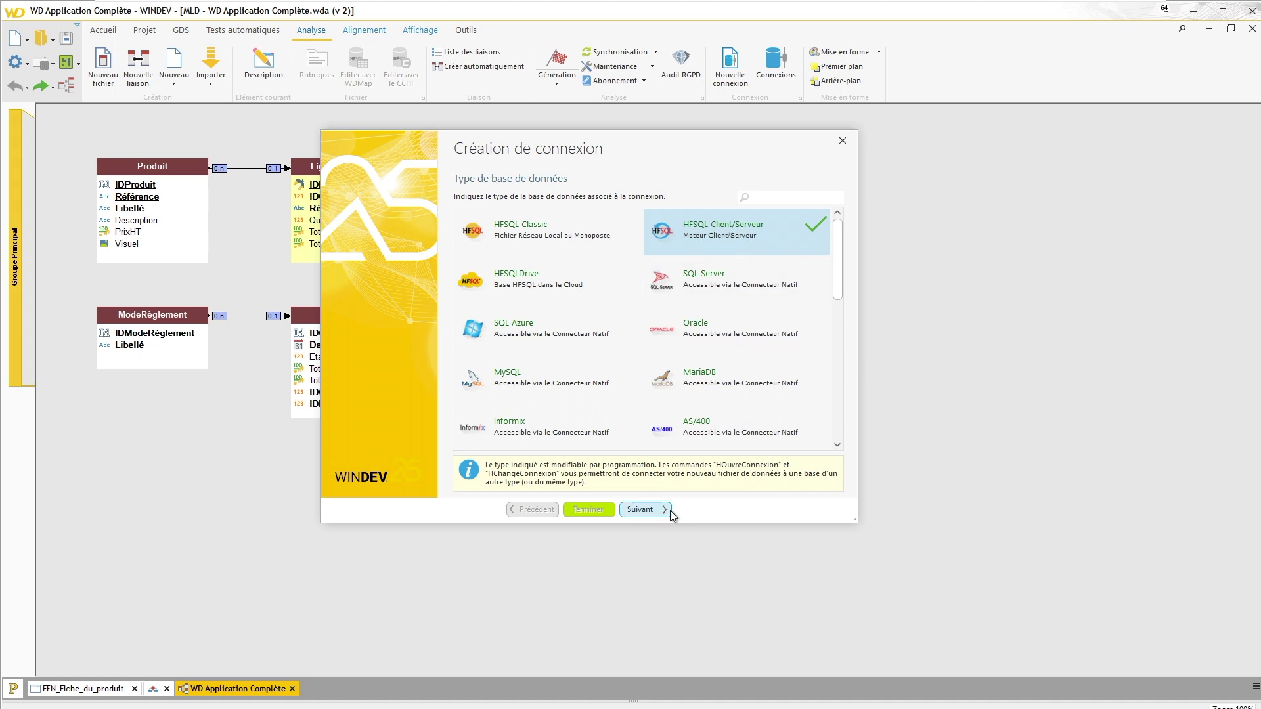
Step: Set the connection's server to 127.0.0.1 and log in as admin with its password
left_click(655, 510)
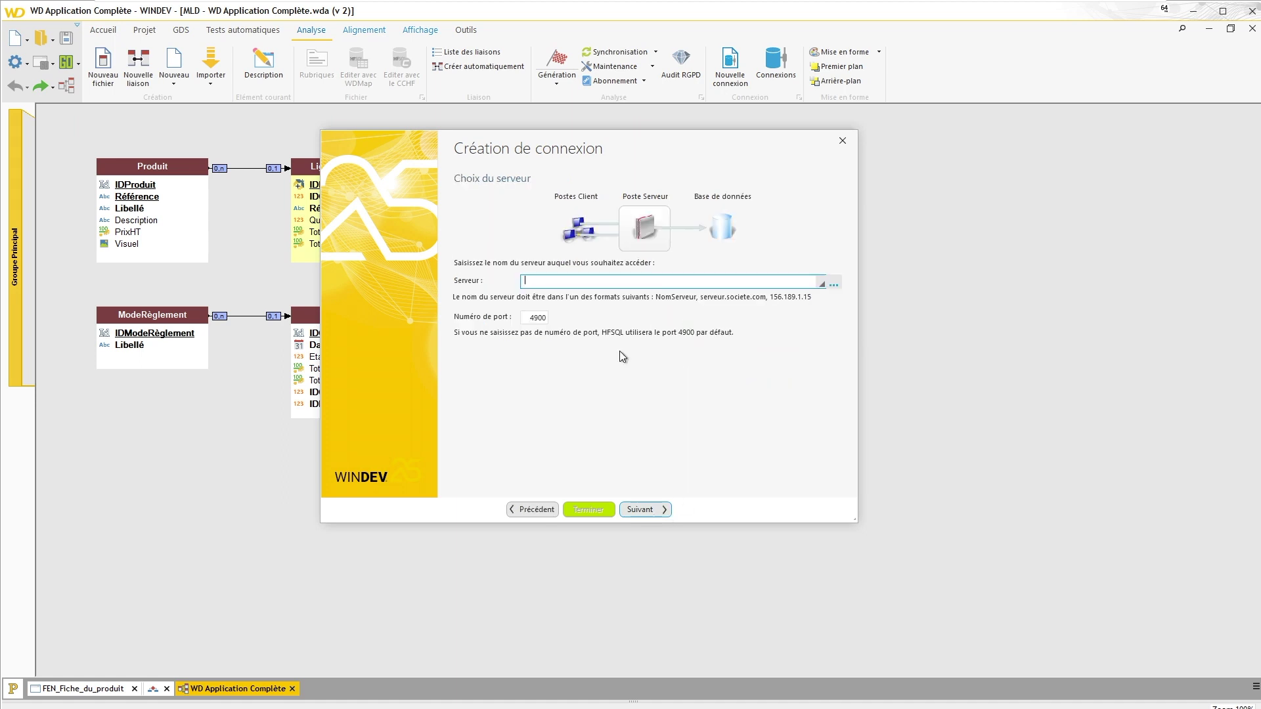
type("127.0.0.1")
left_click(658, 509)
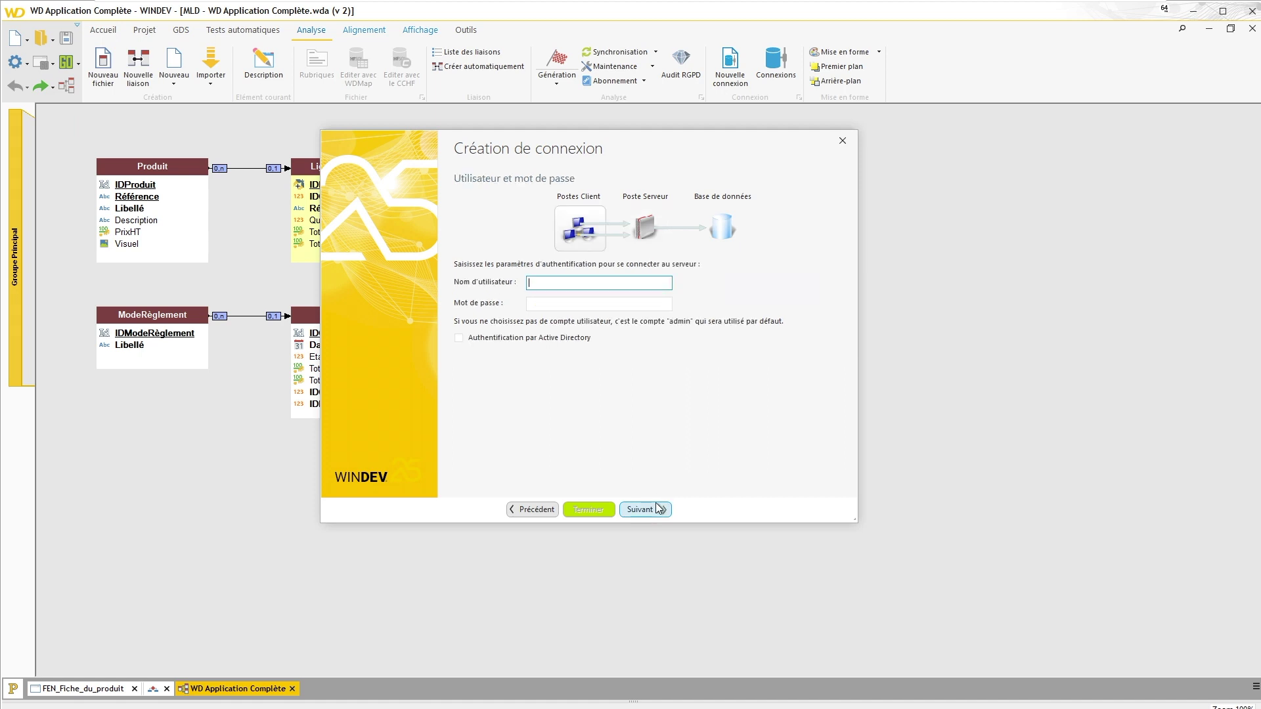
type("admin")
left_click(556, 304)
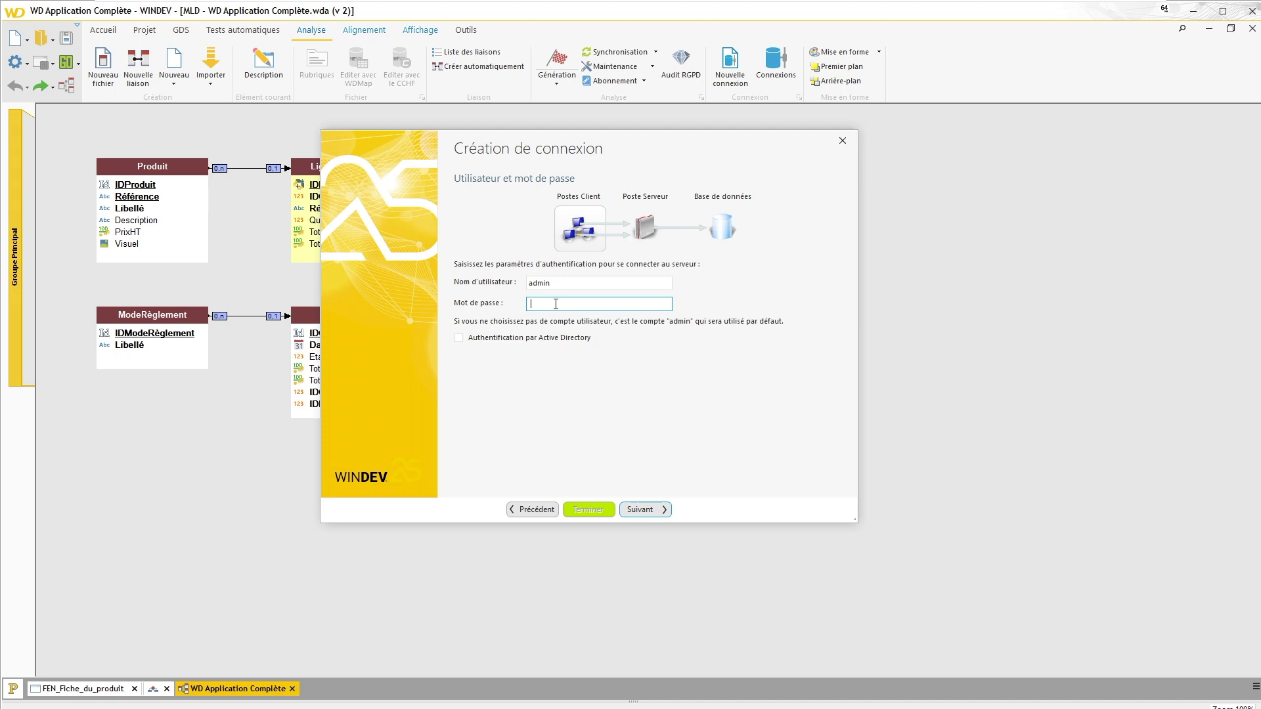
key("ctrl+v")
Step: Keep the WD Application Complète database and the name MaConnexion1, and finish
left_click(640, 511)
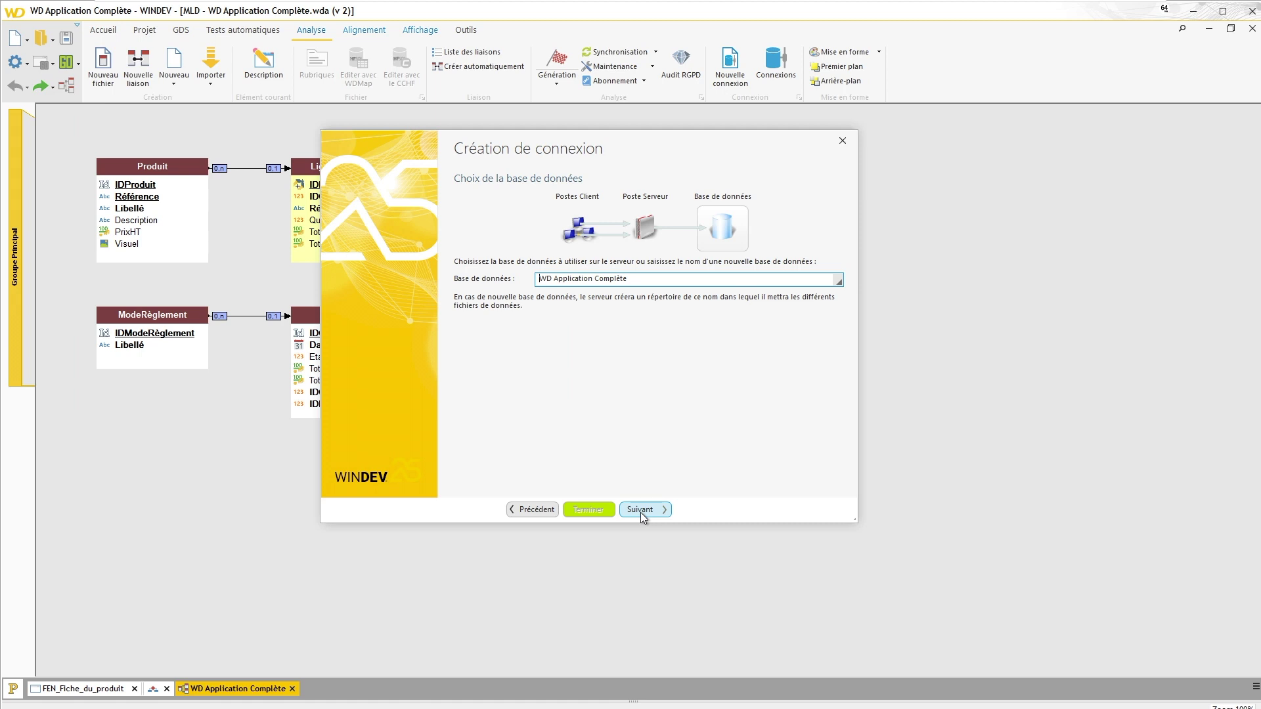
left_click(641, 511)
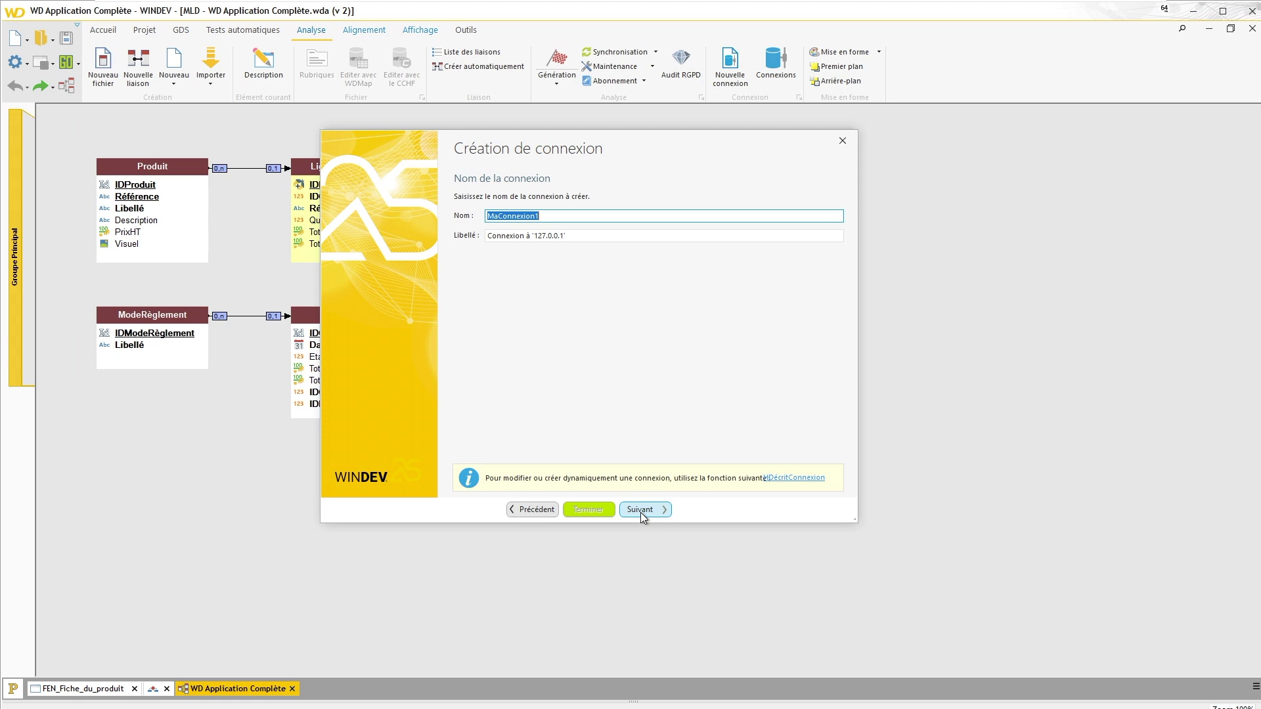
left_click(640, 511)
left_click(640, 511)
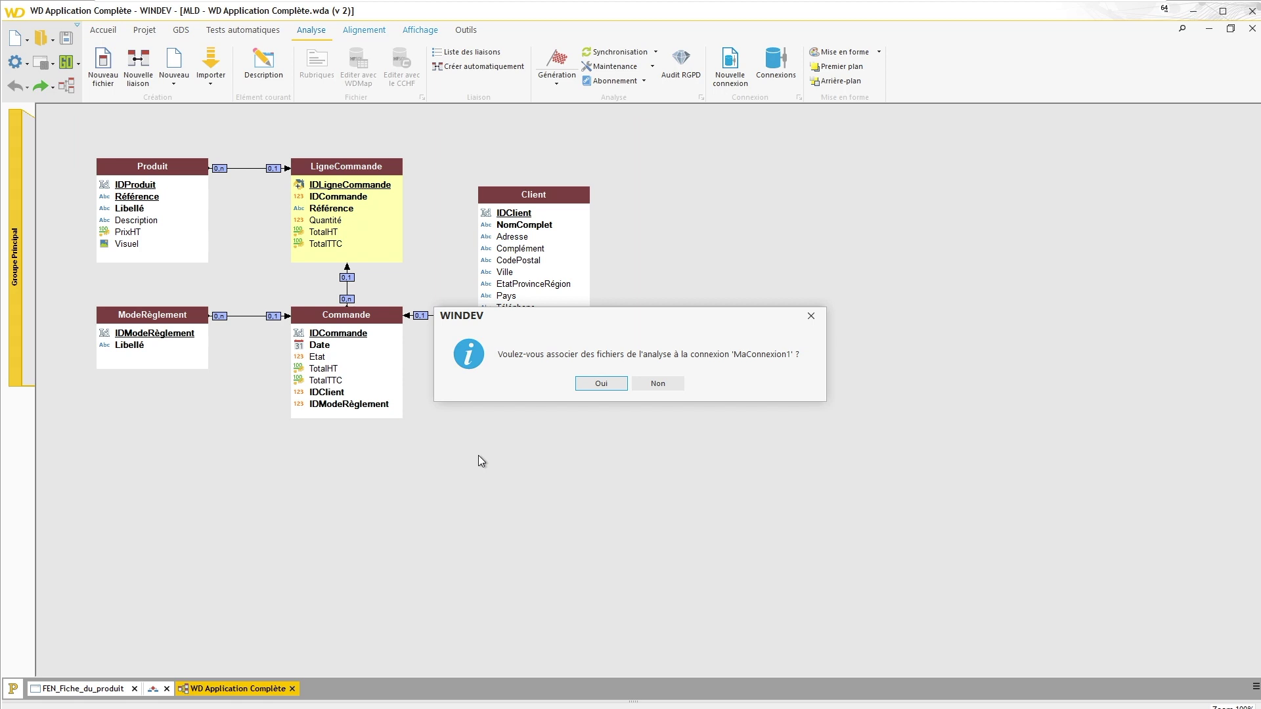
Step: Associate all five files with MaConnexion1, copy their data to the server now, and generate the analysis
left_click(601, 383)
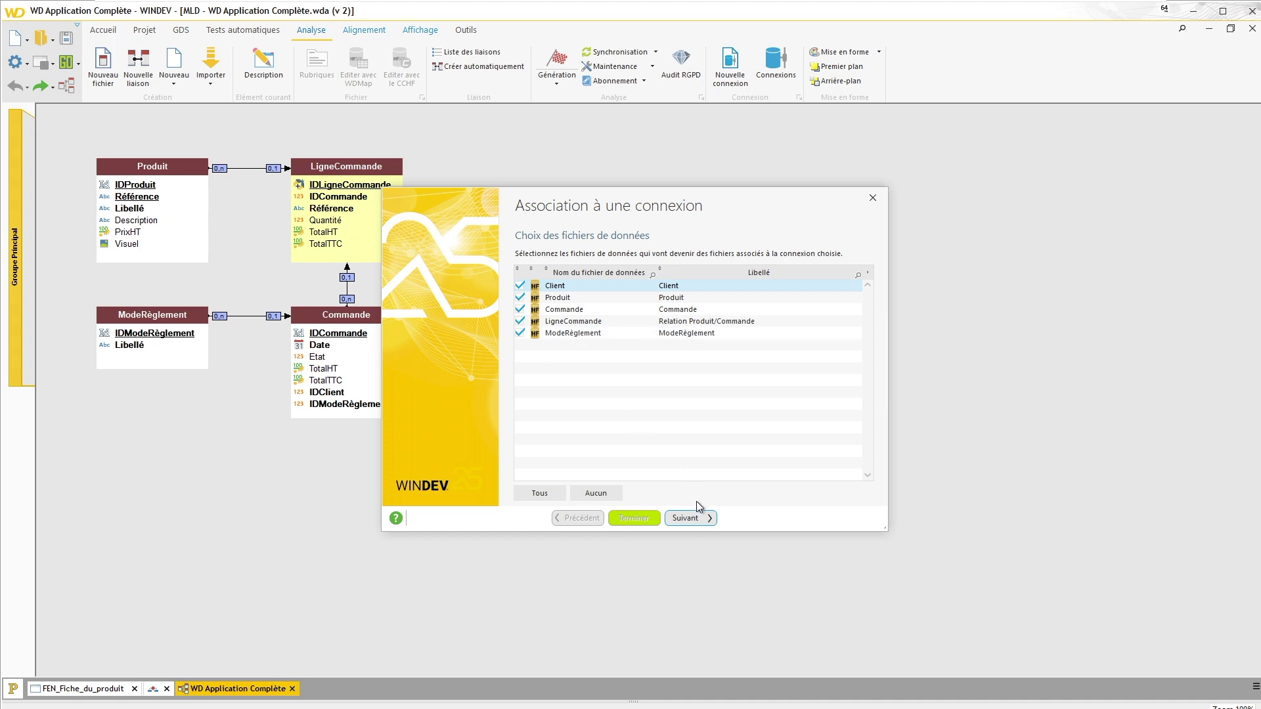
left_click(687, 517)
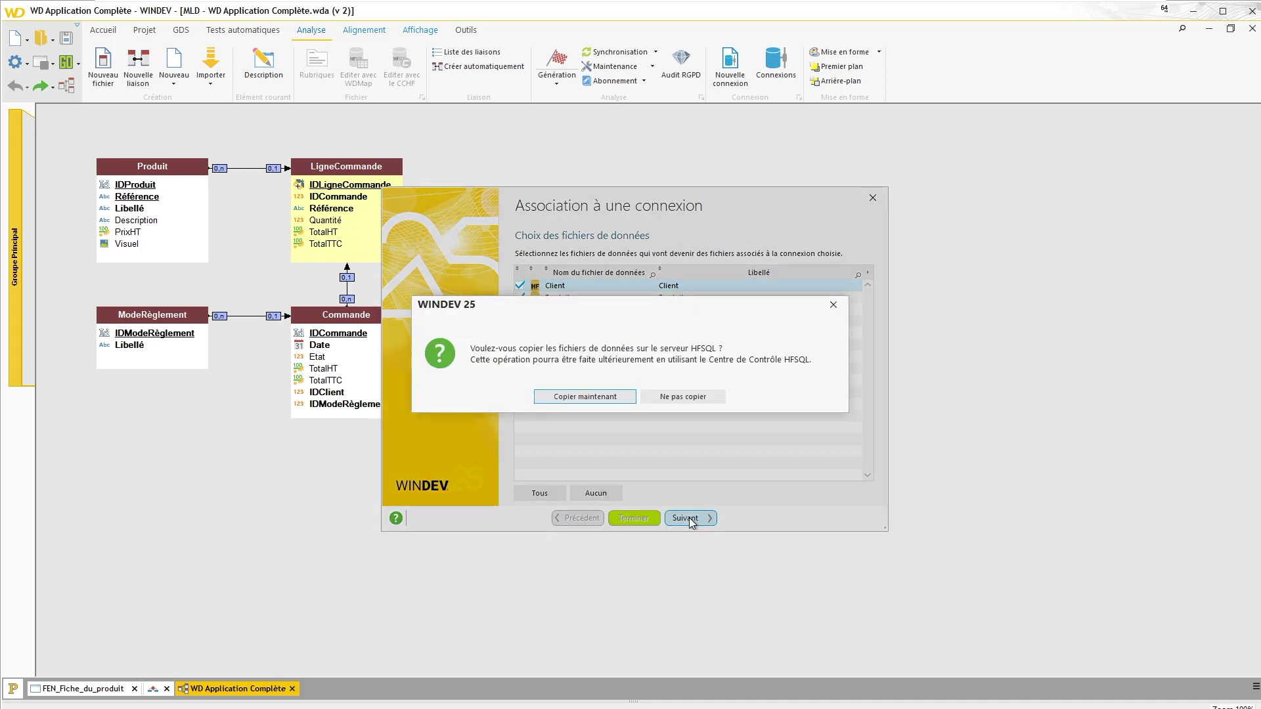
left_click(569, 396)
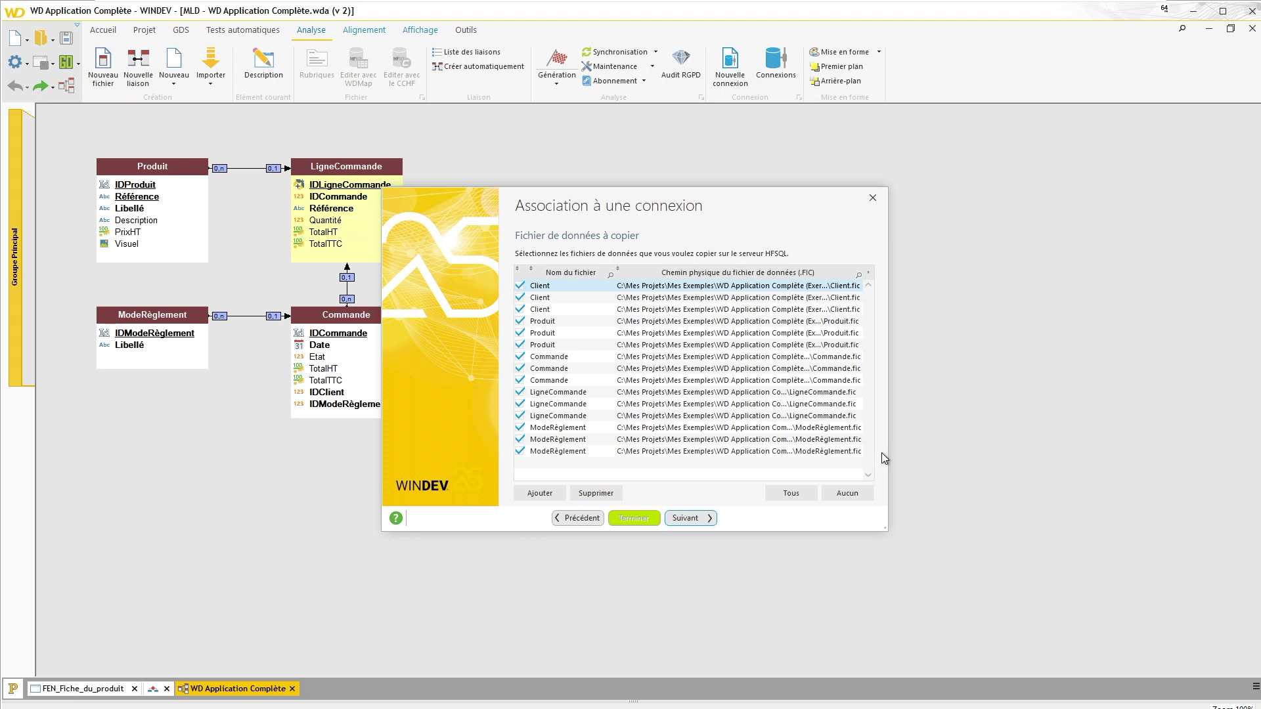
left_click(693, 520)
left_click(683, 522)
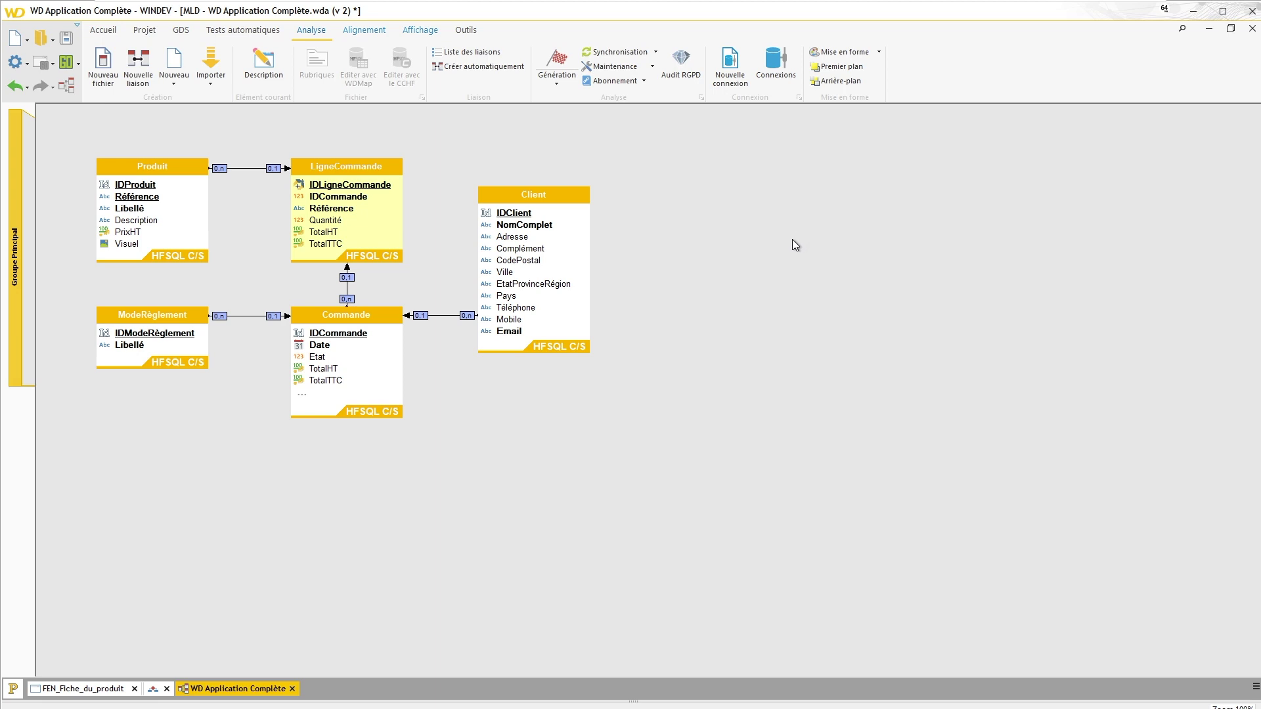
left_click(556, 60)
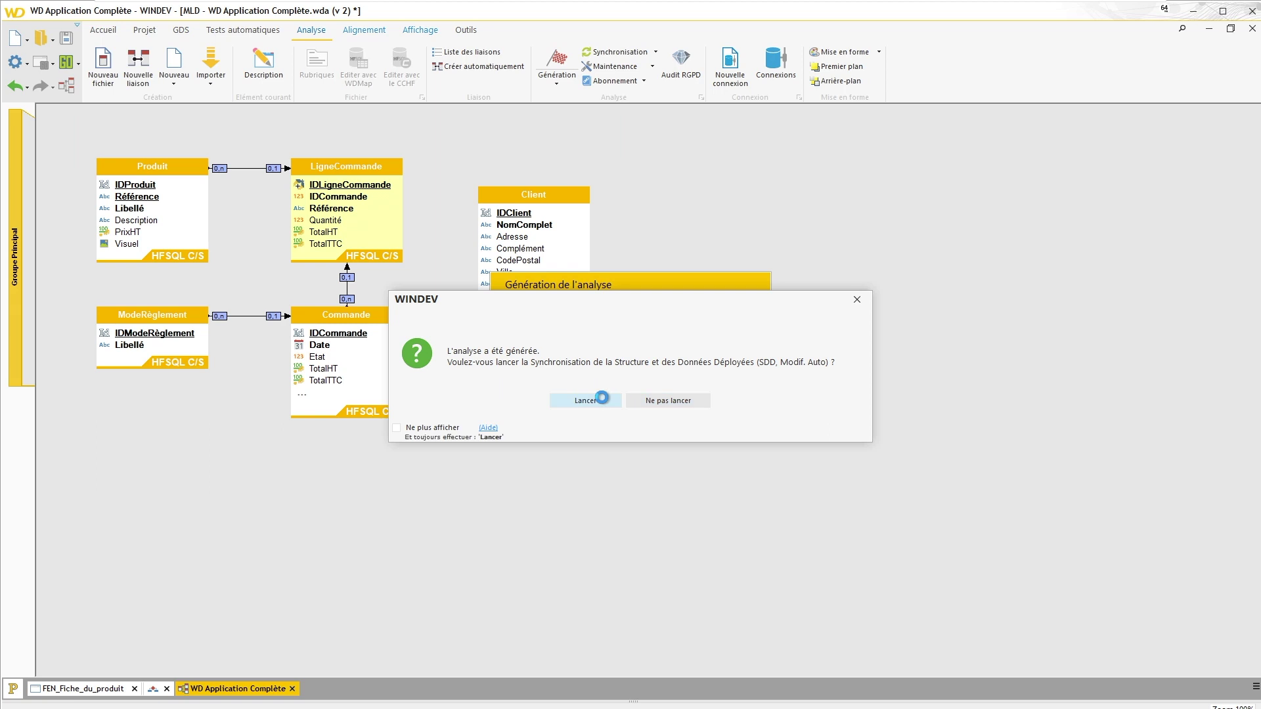
Step: Run the automatic HFSQL modification, stop once files prove up to date, and minimize WINDEV
left_click(601, 399)
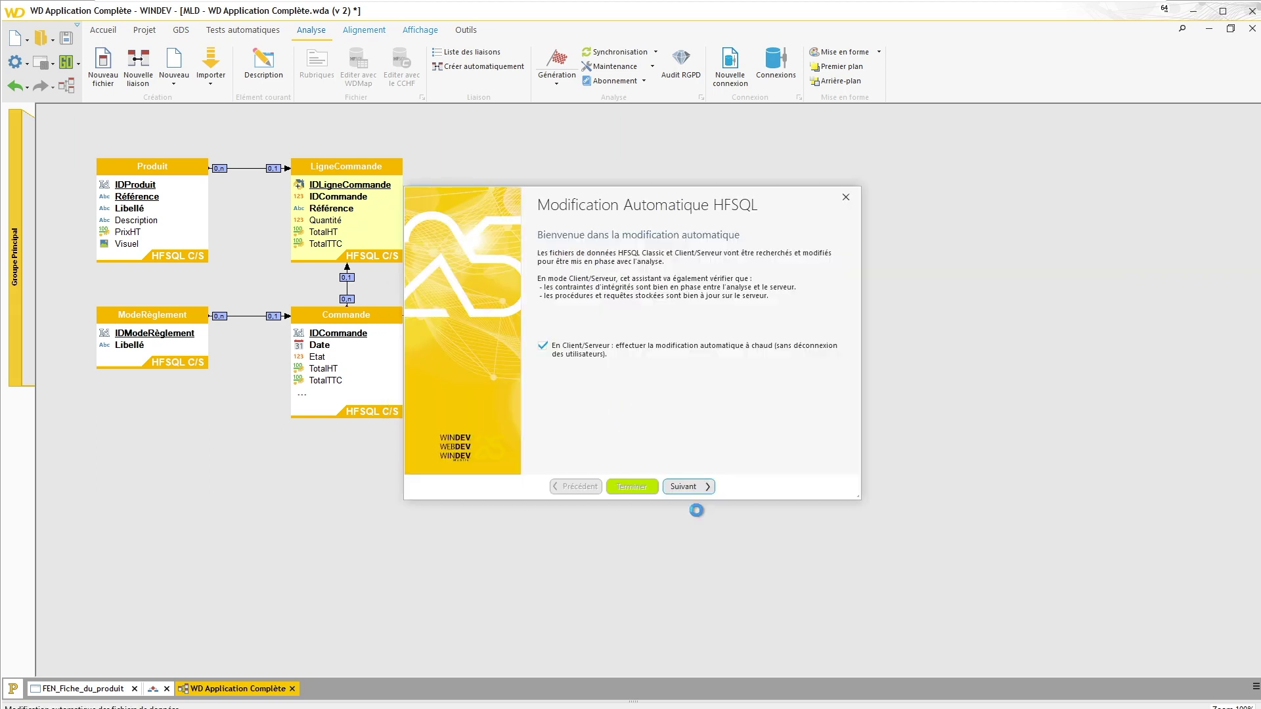
left_click(692, 486)
left_click(692, 486)
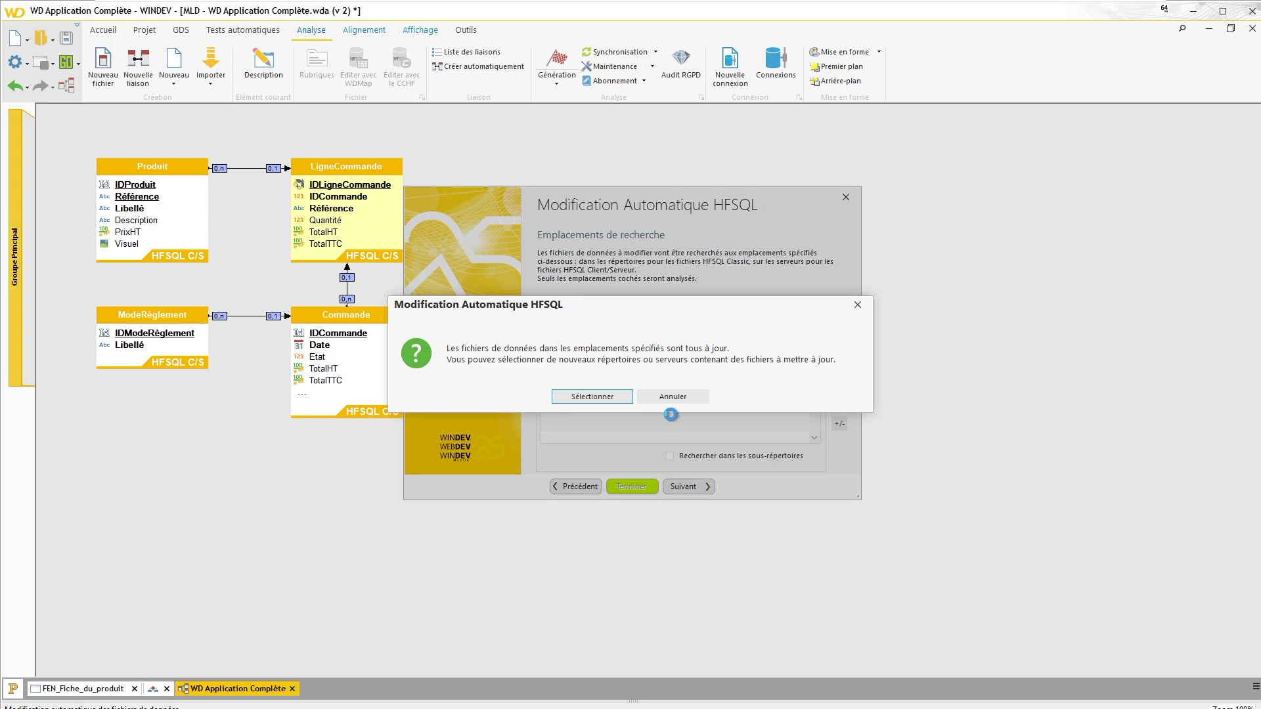
left_click(682, 396)
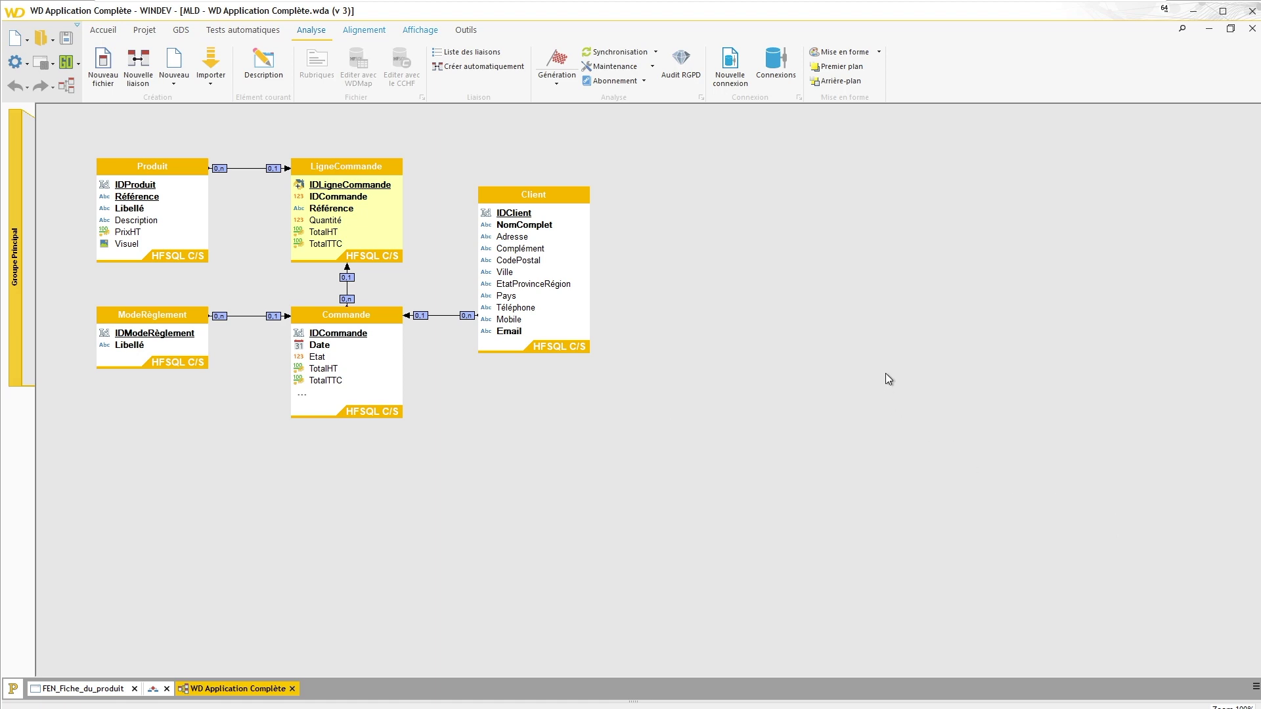
left_click(1192, 18)
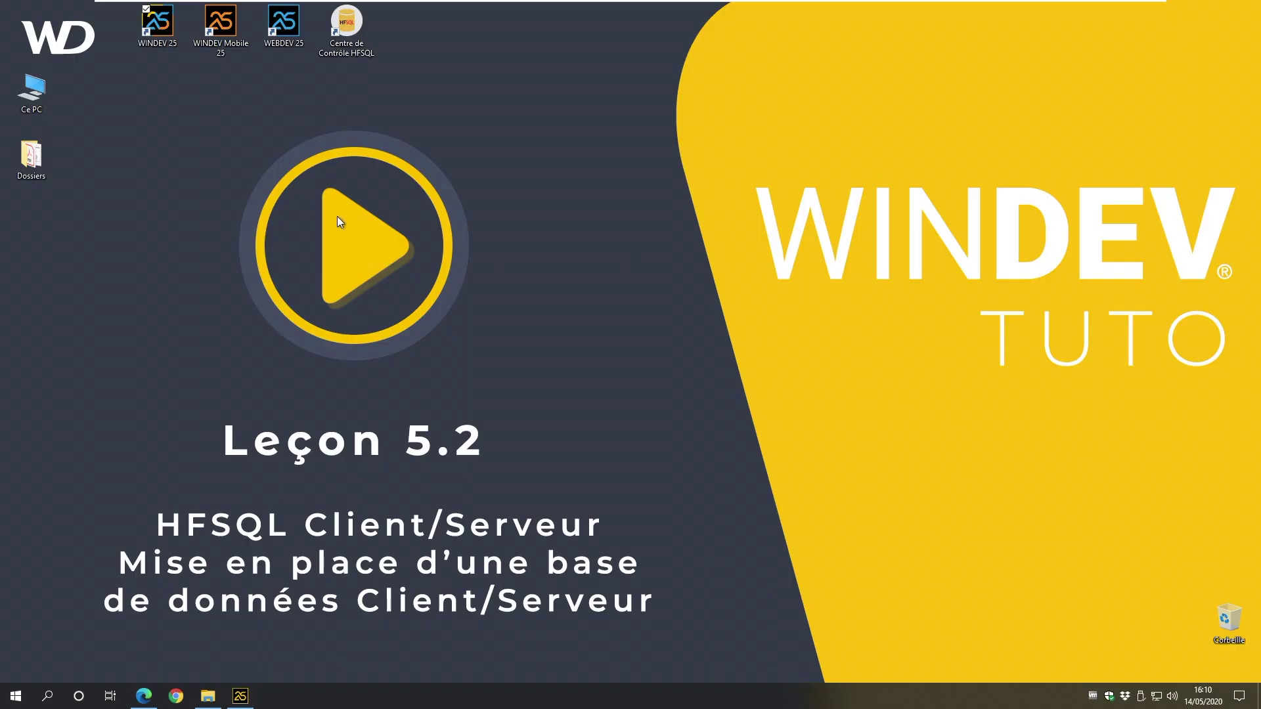
Step: Reconnect to the recent 127.0.0.1:4900 server as admin, with Mémoriser le mot de passe ticked
double_click(343, 33)
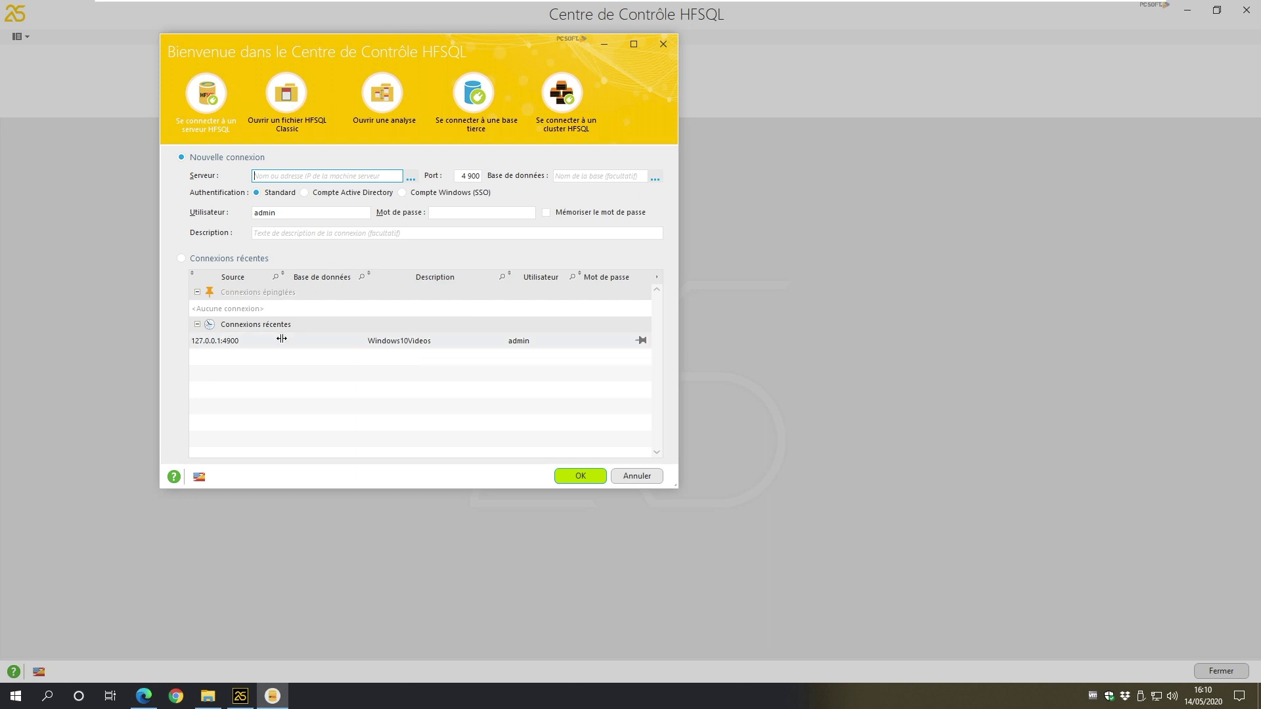
double_click(301, 340)
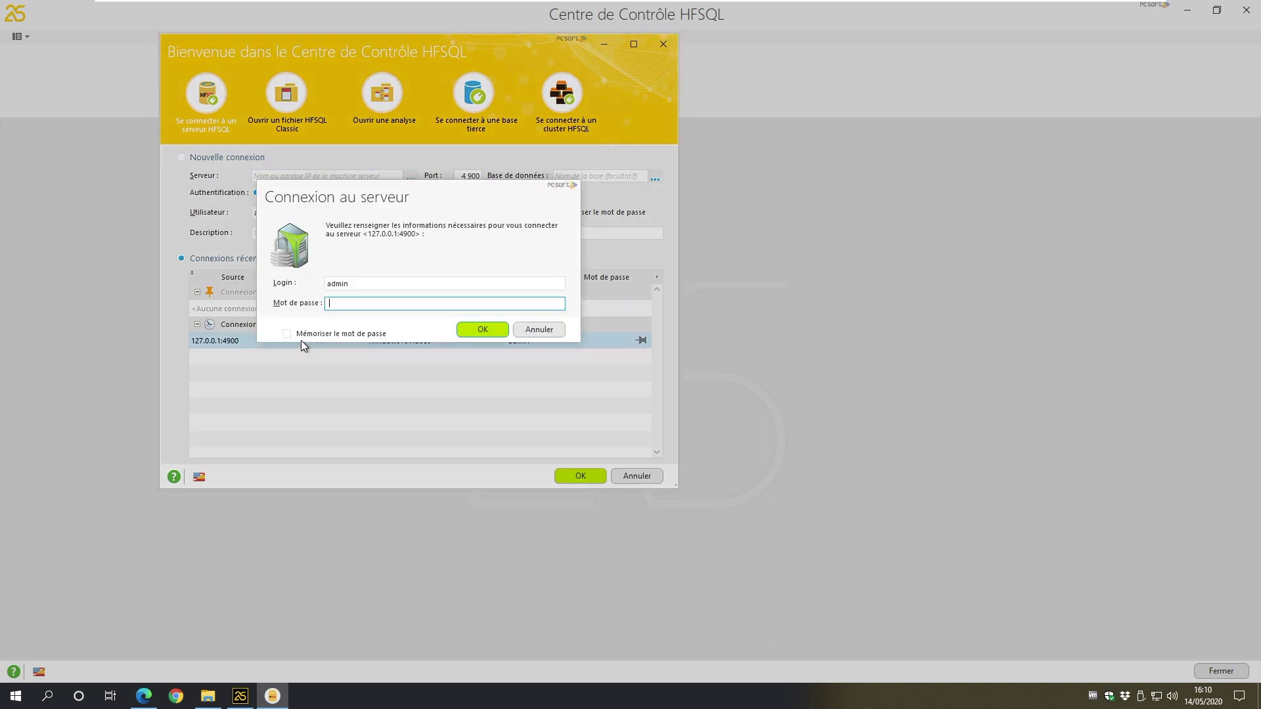
key("ctrl+v")
left_click(339, 335)
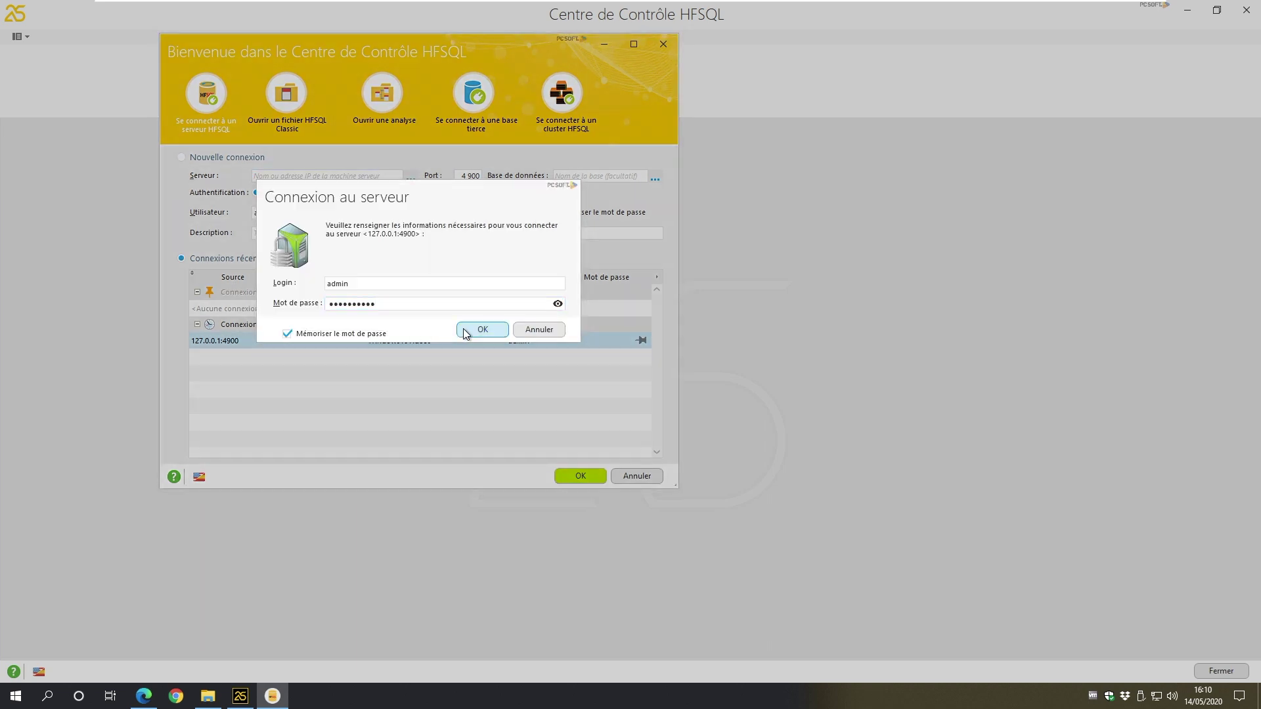
left_click(467, 329)
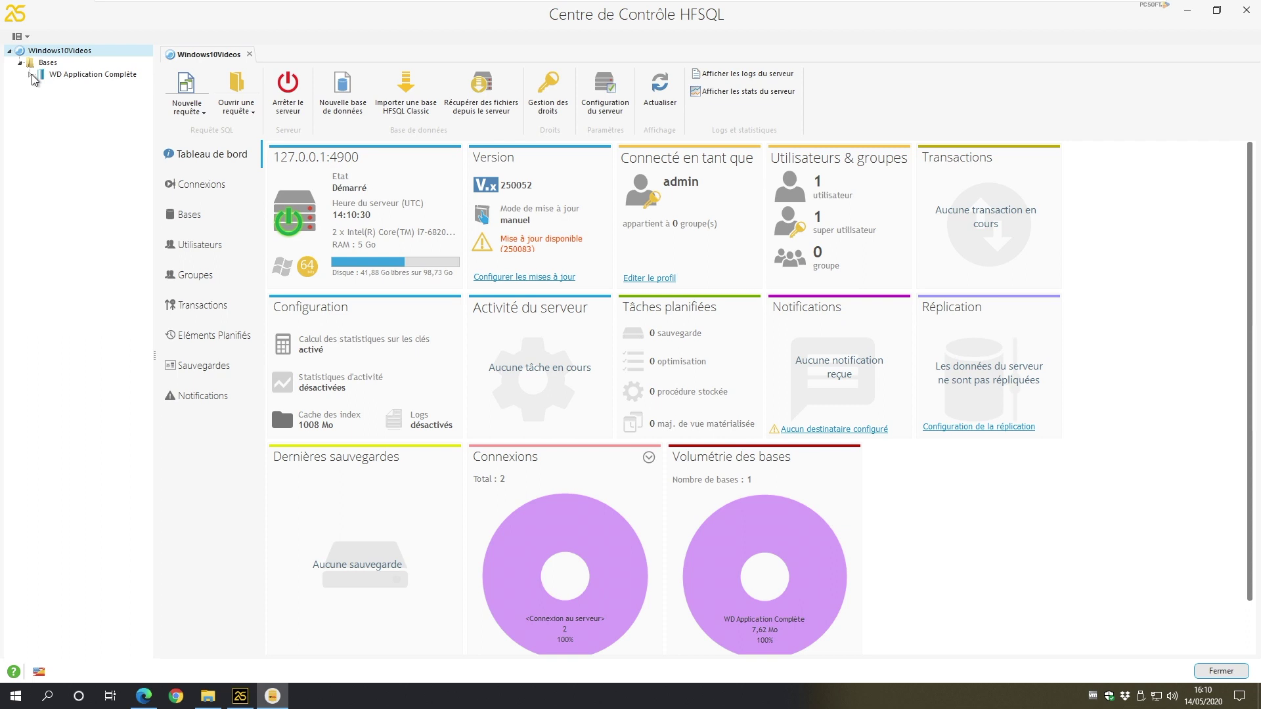
Step: Expand and open the WD Application Complète database, then open the Client file's 200 records
left_click(60, 76)
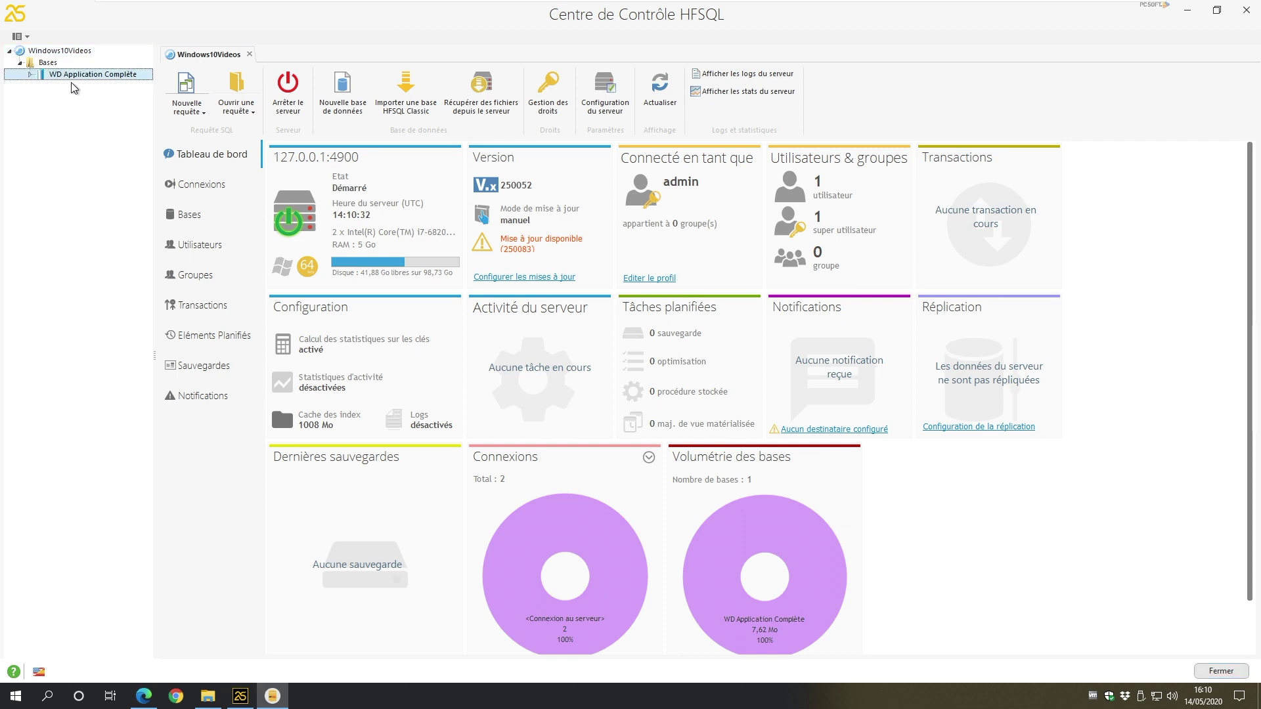
left_click(30, 75)
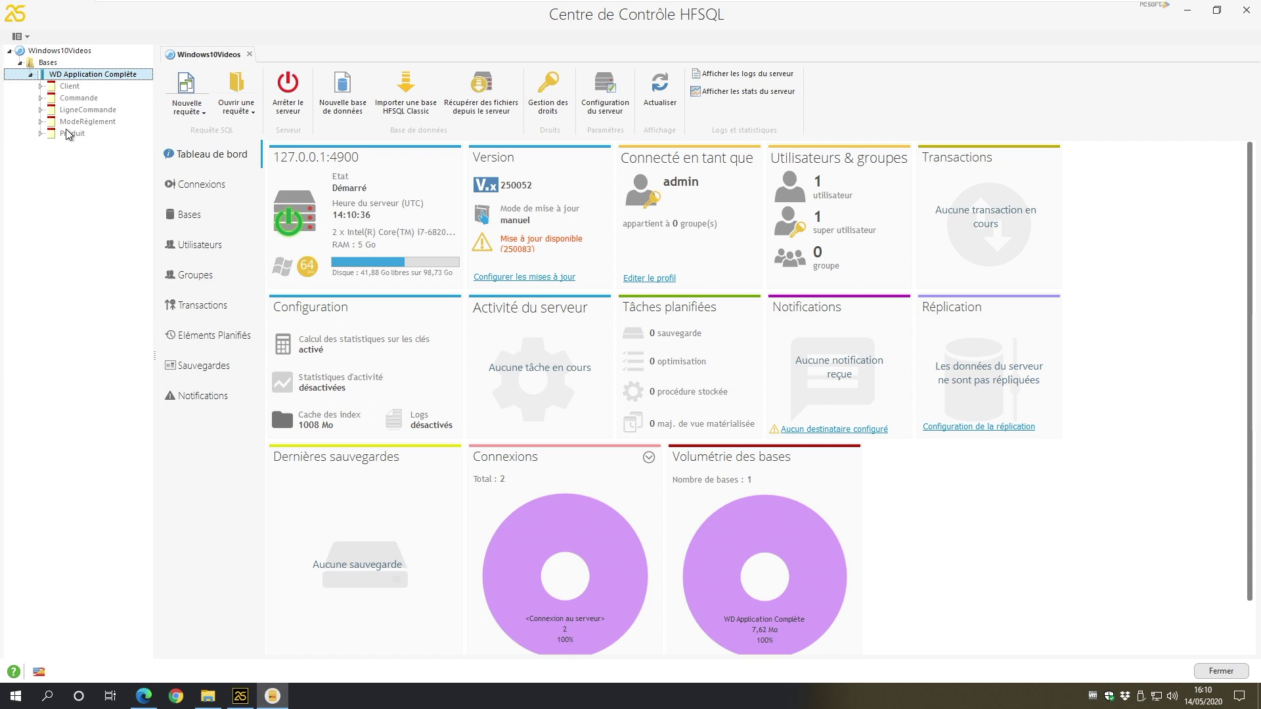
double_click(93, 75)
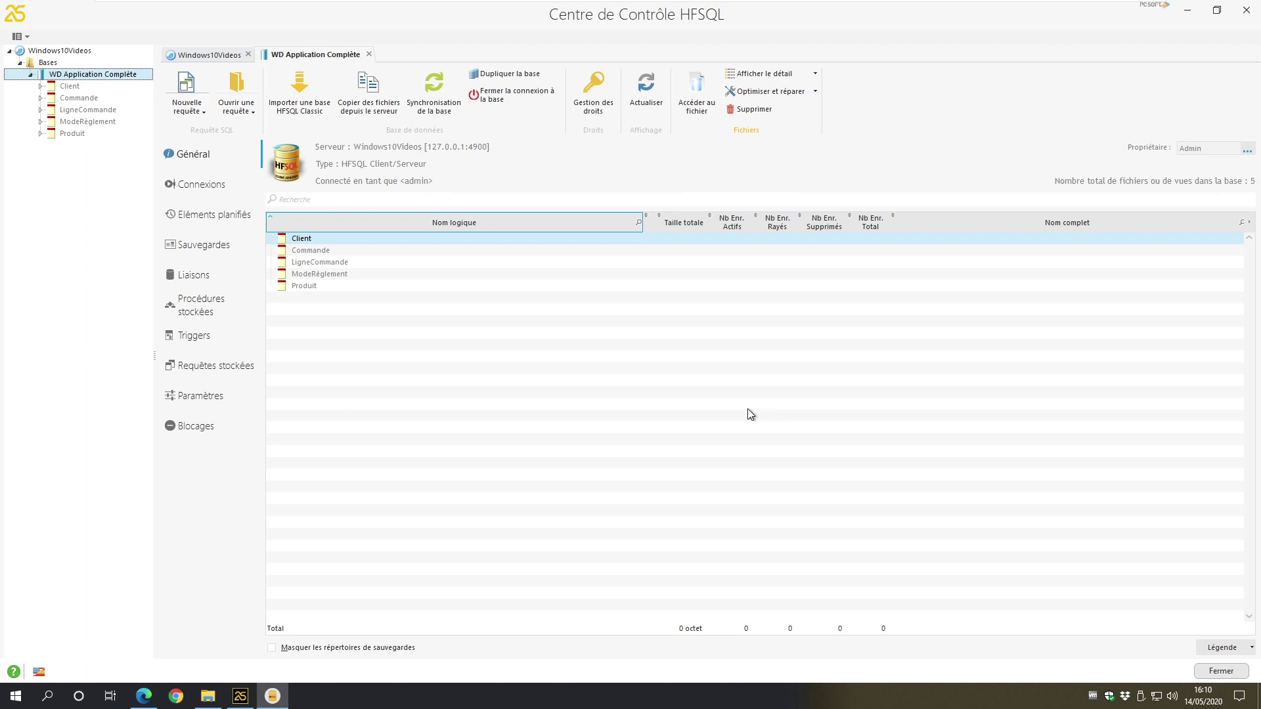
double_click(71, 87)
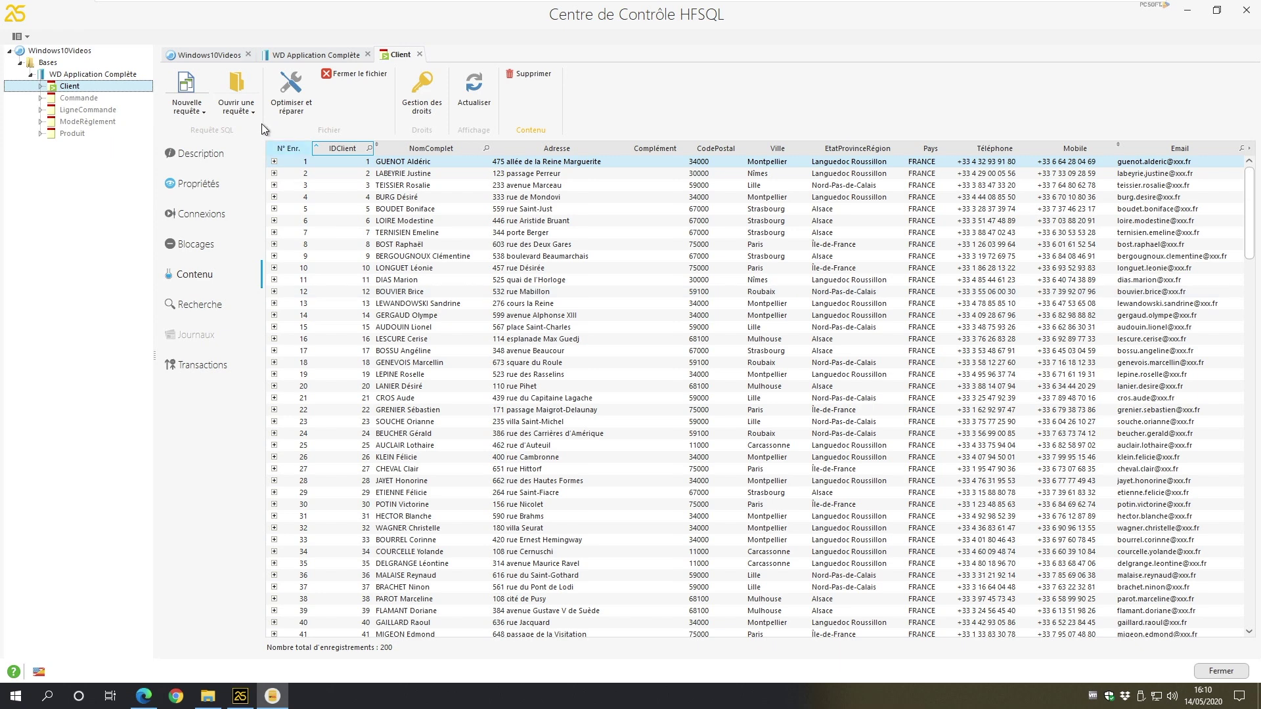
Step: Review the Client file's connections, locks (none detected) and description
left_click(209, 215)
left_click(203, 236)
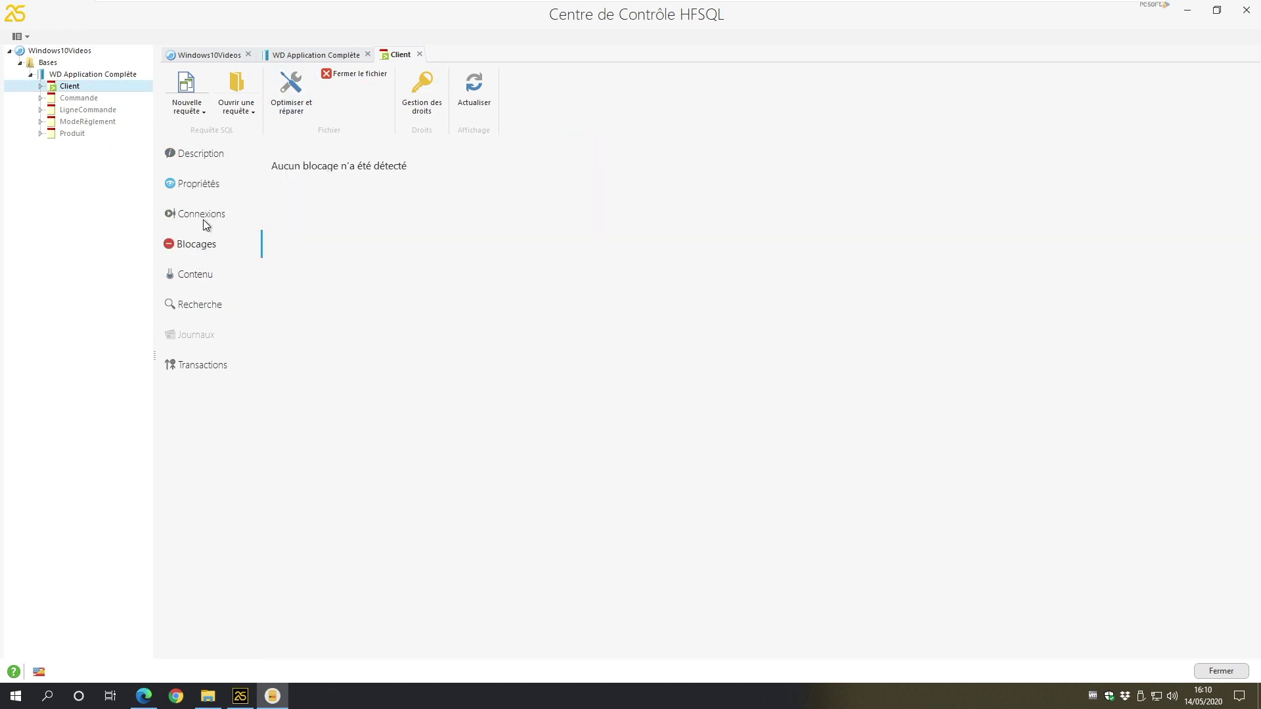
left_click(203, 155)
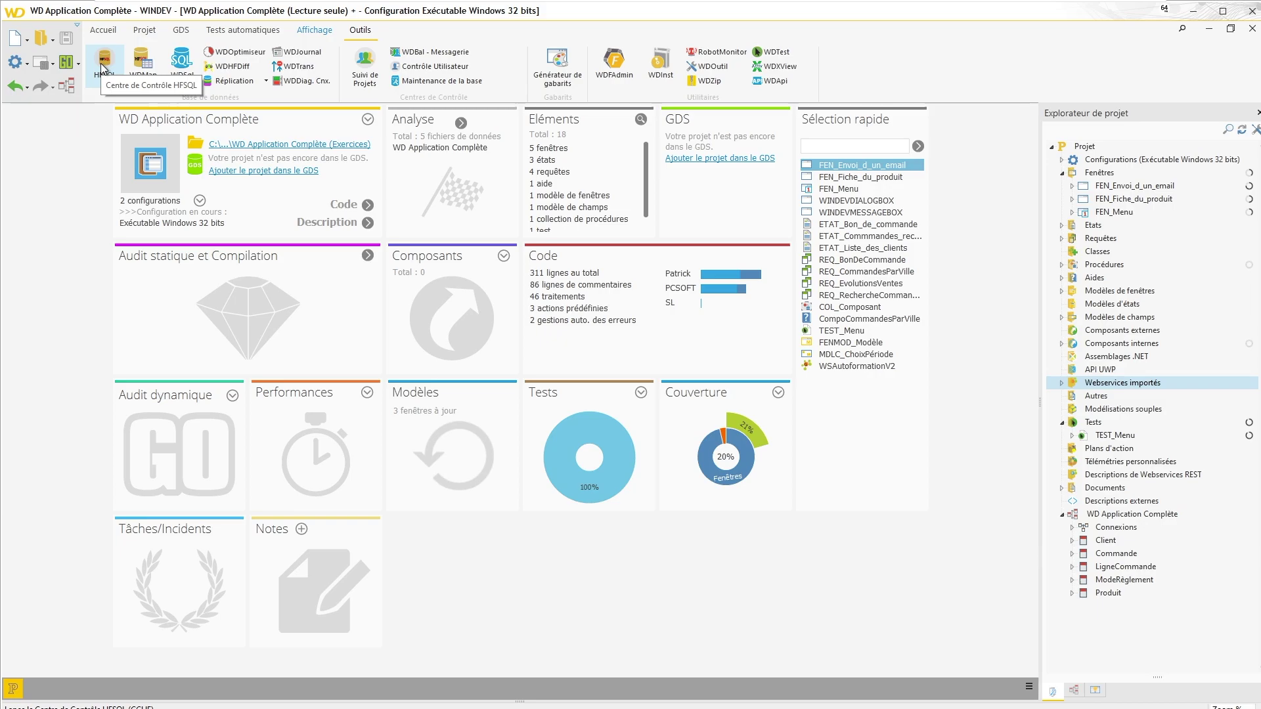
Step: Open the project analysis in the Control Center and list its five HFSQL C/S files on 127.0.0.1:4900
left_click(100, 63)
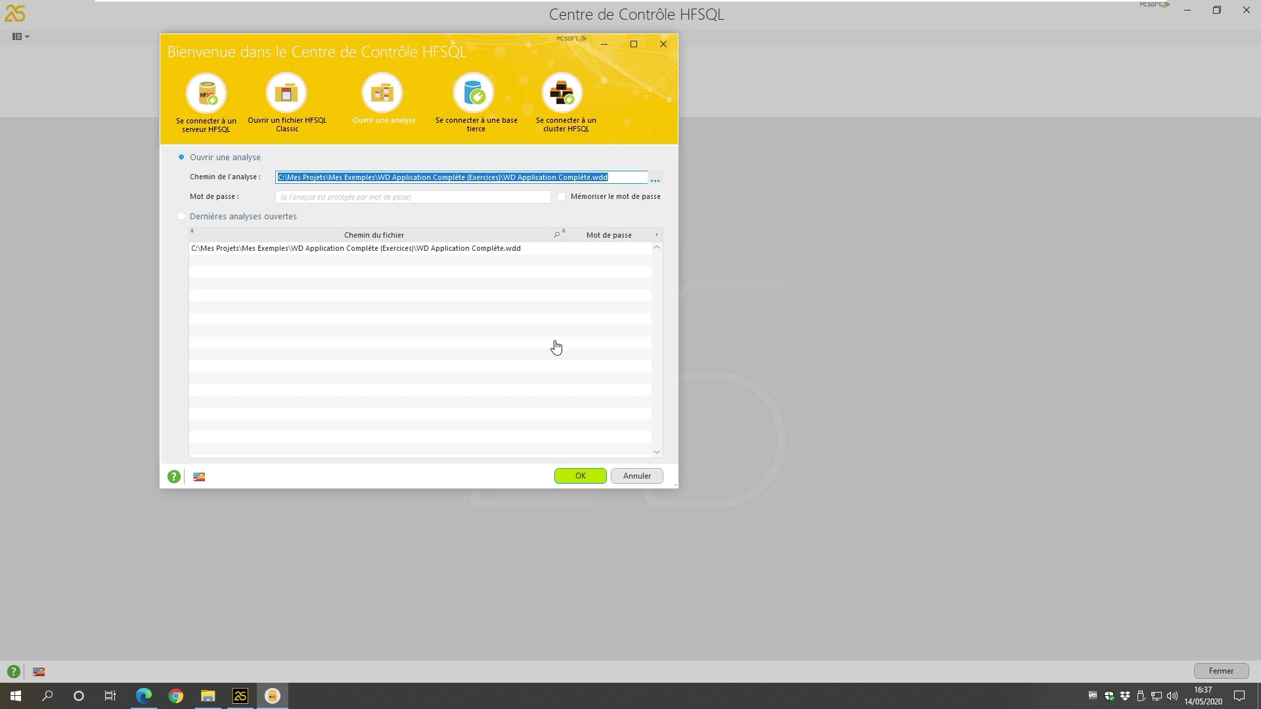
left_click(577, 476)
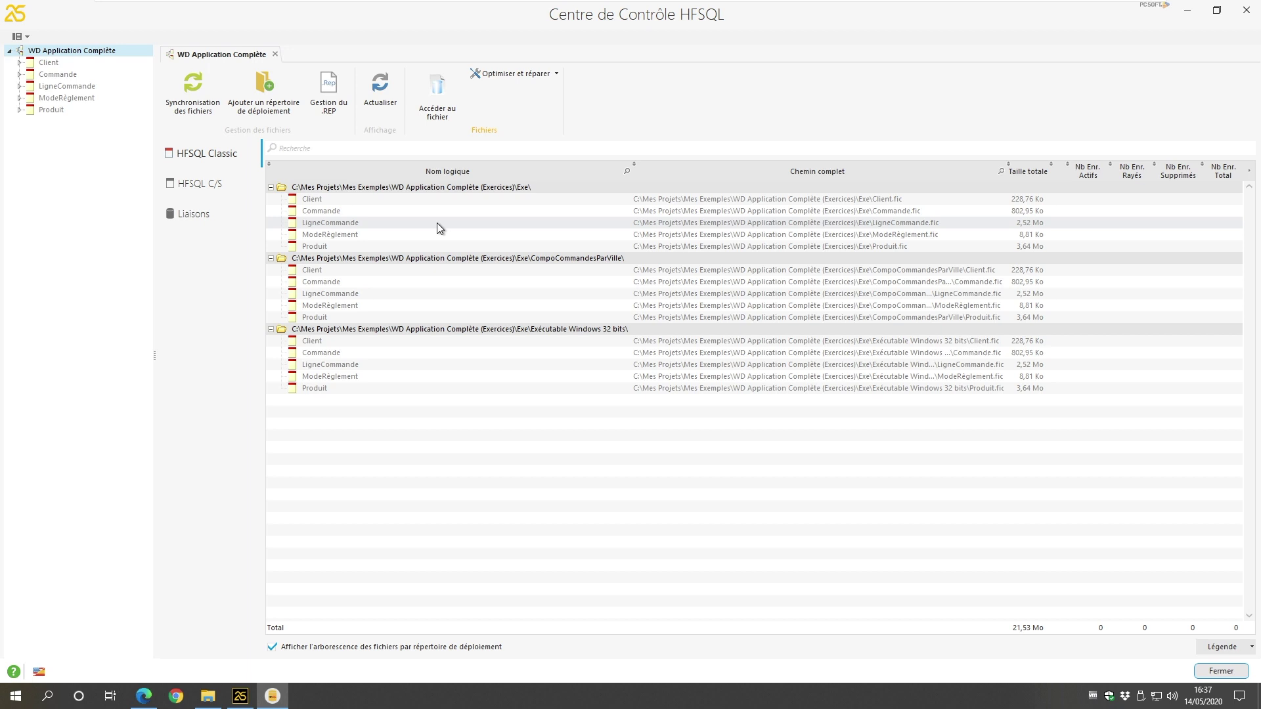
left_click(195, 188)
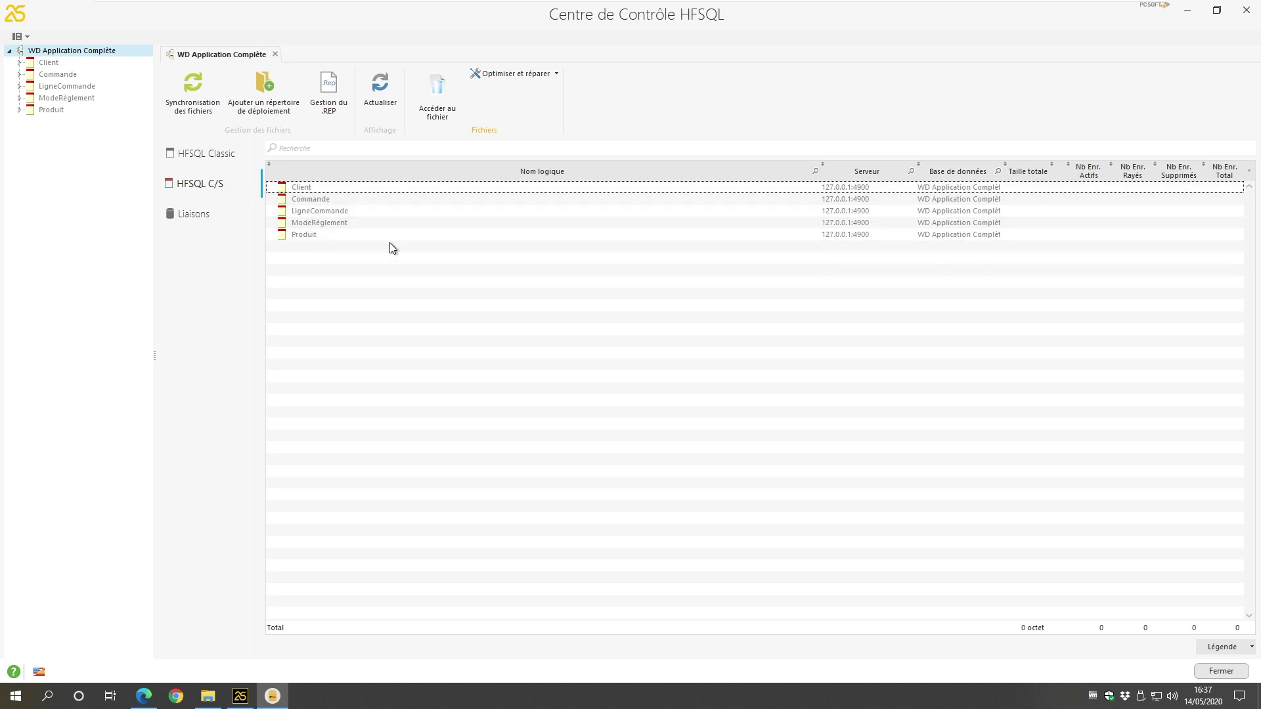
left_click(318, 212)
Step: Open the Client file, connecting with the admin password and remembering it
left_click(315, 223)
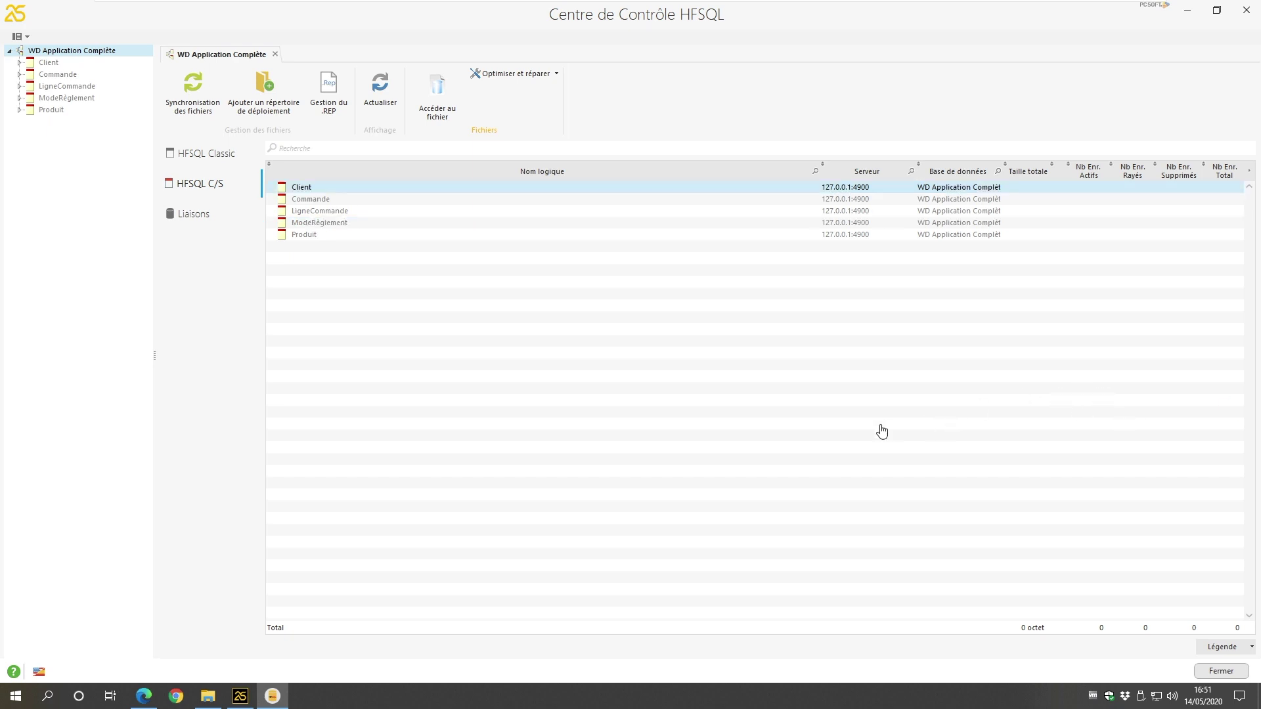
double_click(310, 190)
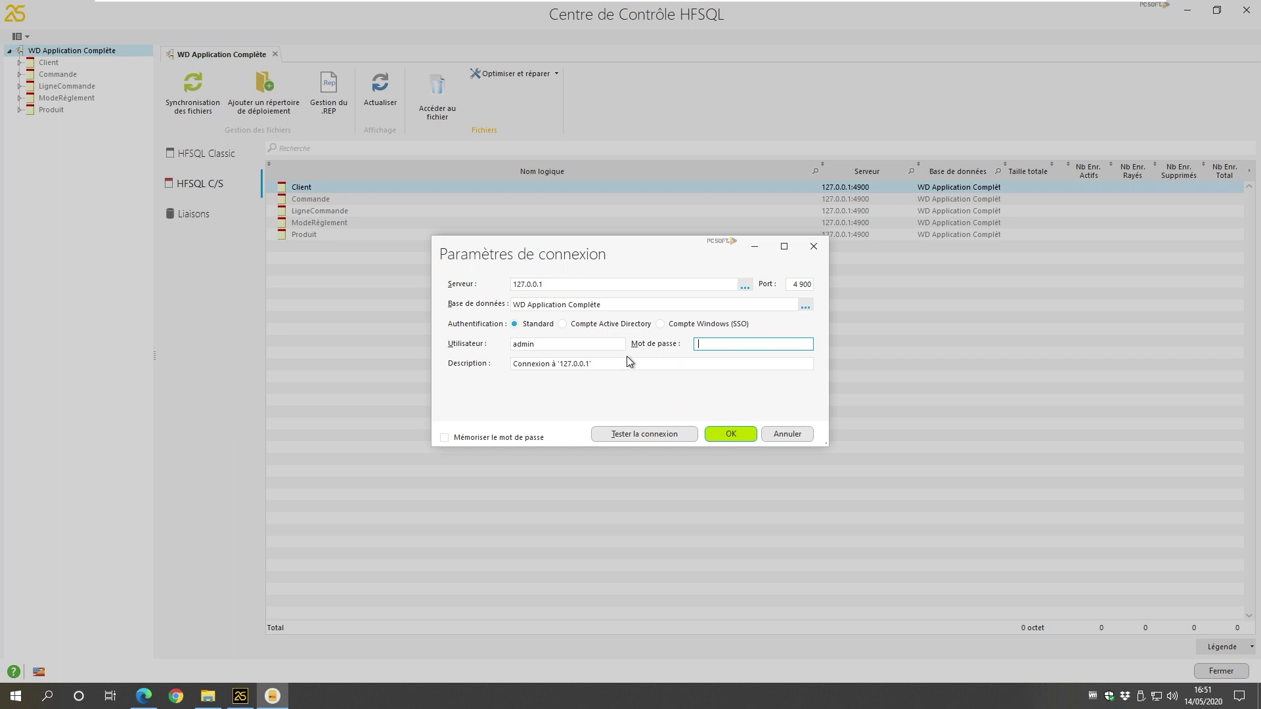
key("ctrl+v")
left_click(499, 438)
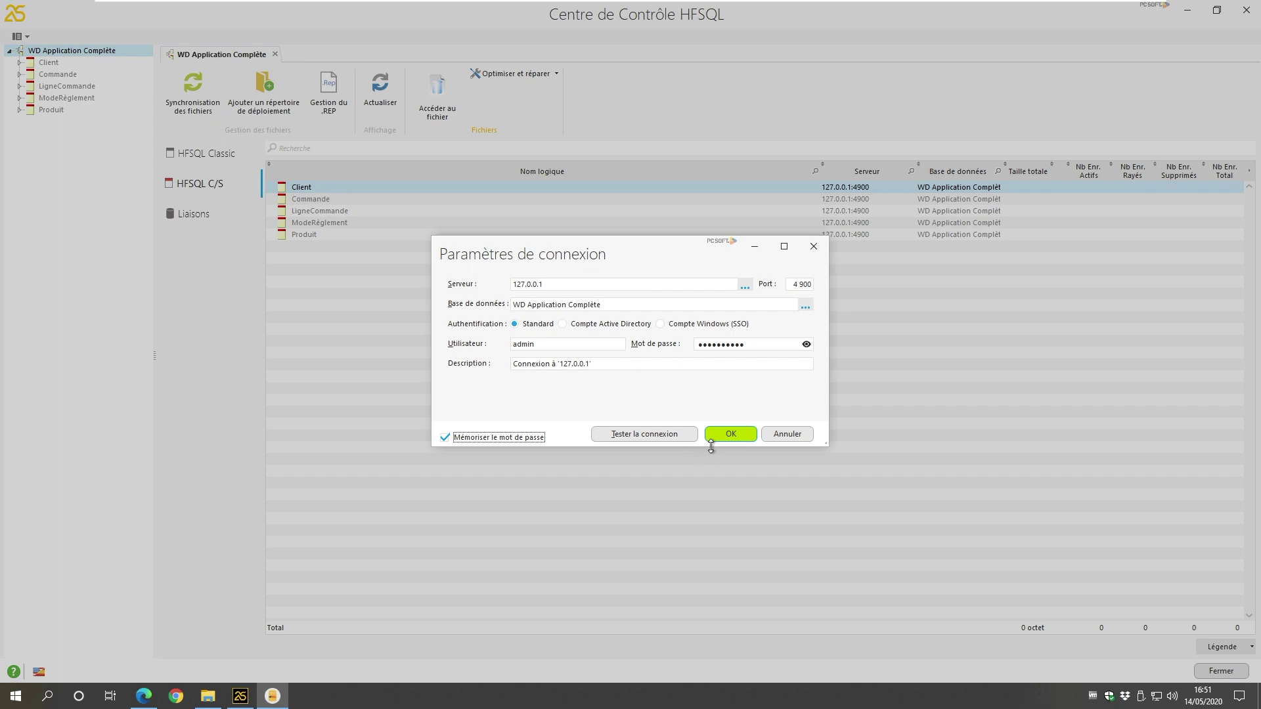
left_click(729, 435)
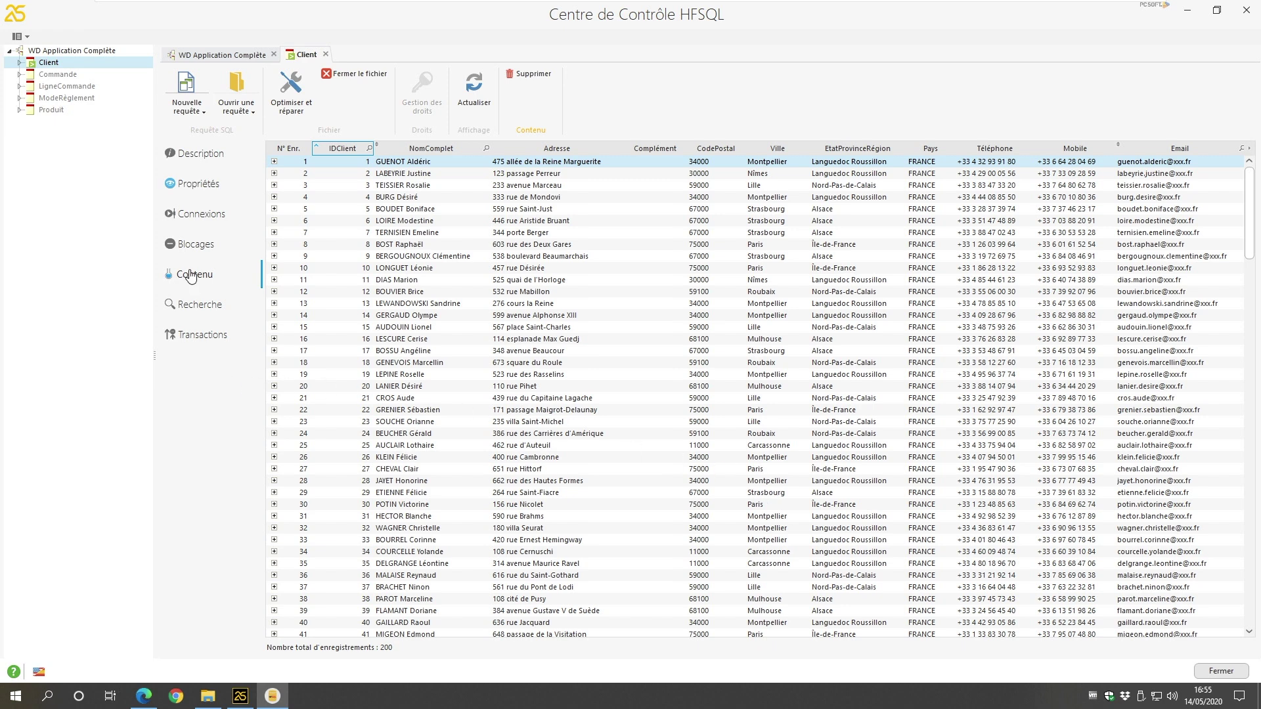
Step: View Client's properties: Ansi format, 594-byte records, 200 active records, no encryption
left_click(194, 153)
left_click(197, 187)
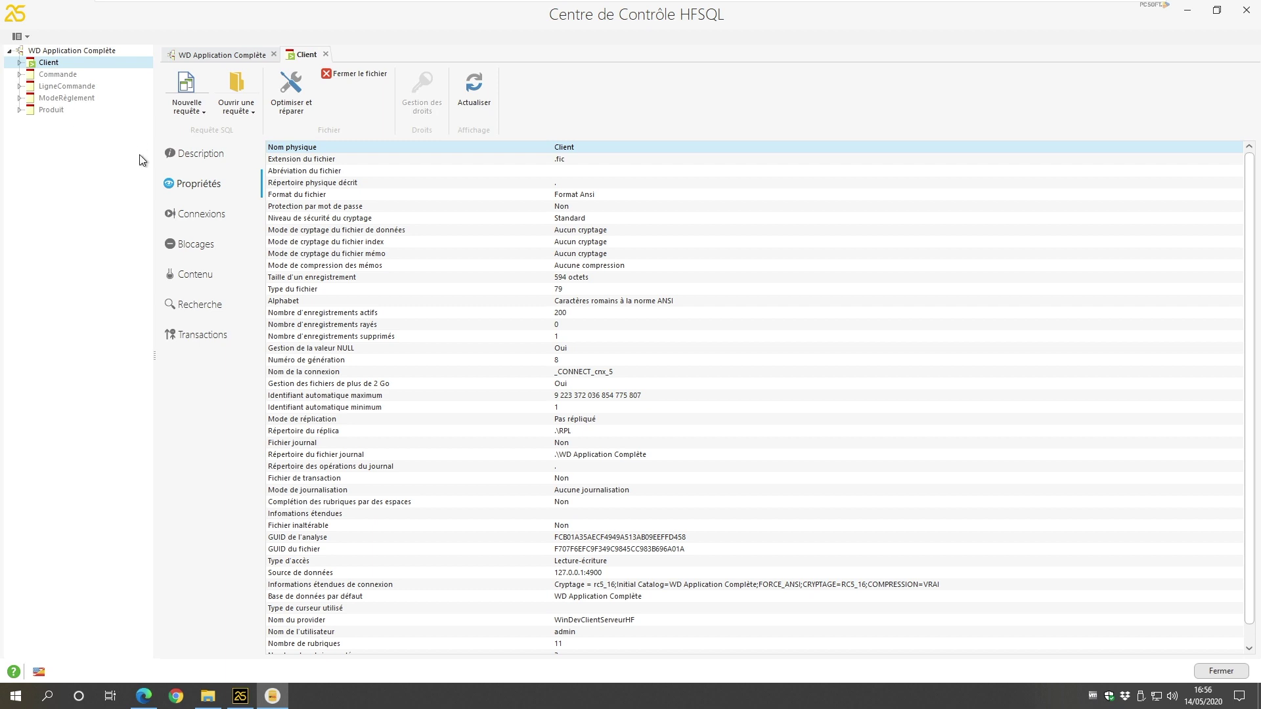
left_click(29, 40)
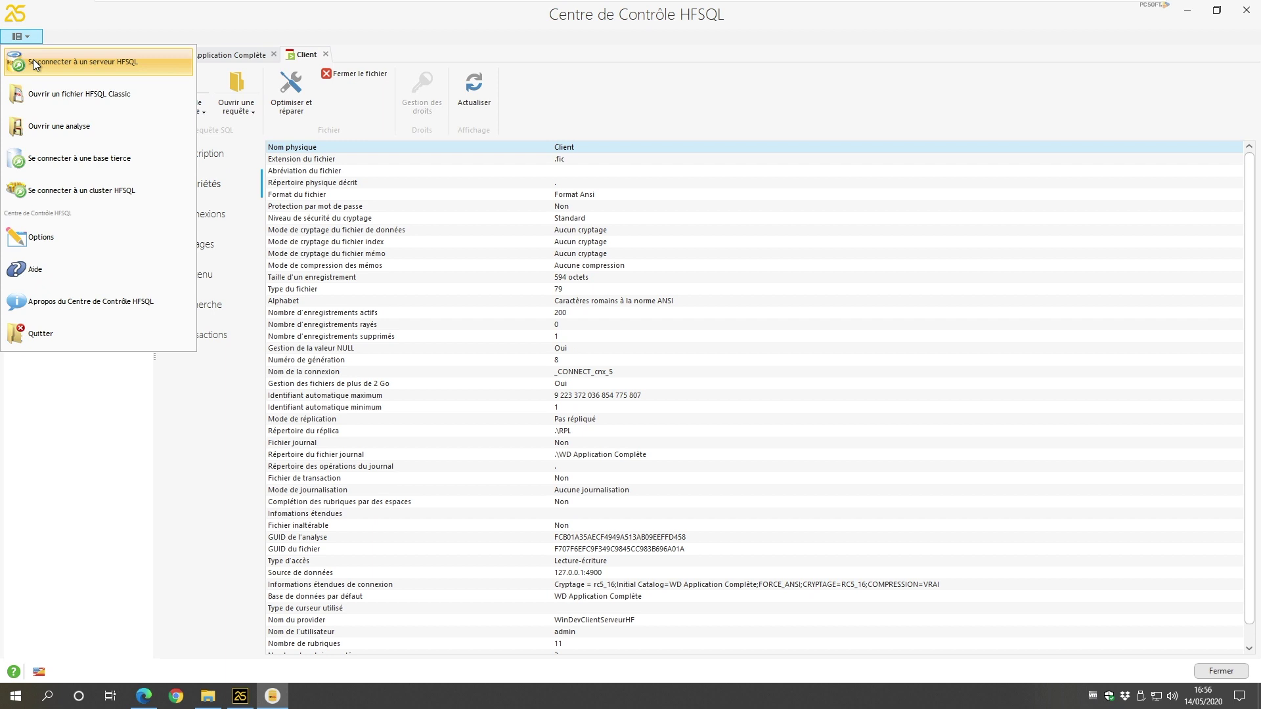
Step: Reconnect to the recent 127.0.0.1:4900 server and show the Windows10Videos server dashboard
left_click(33, 62)
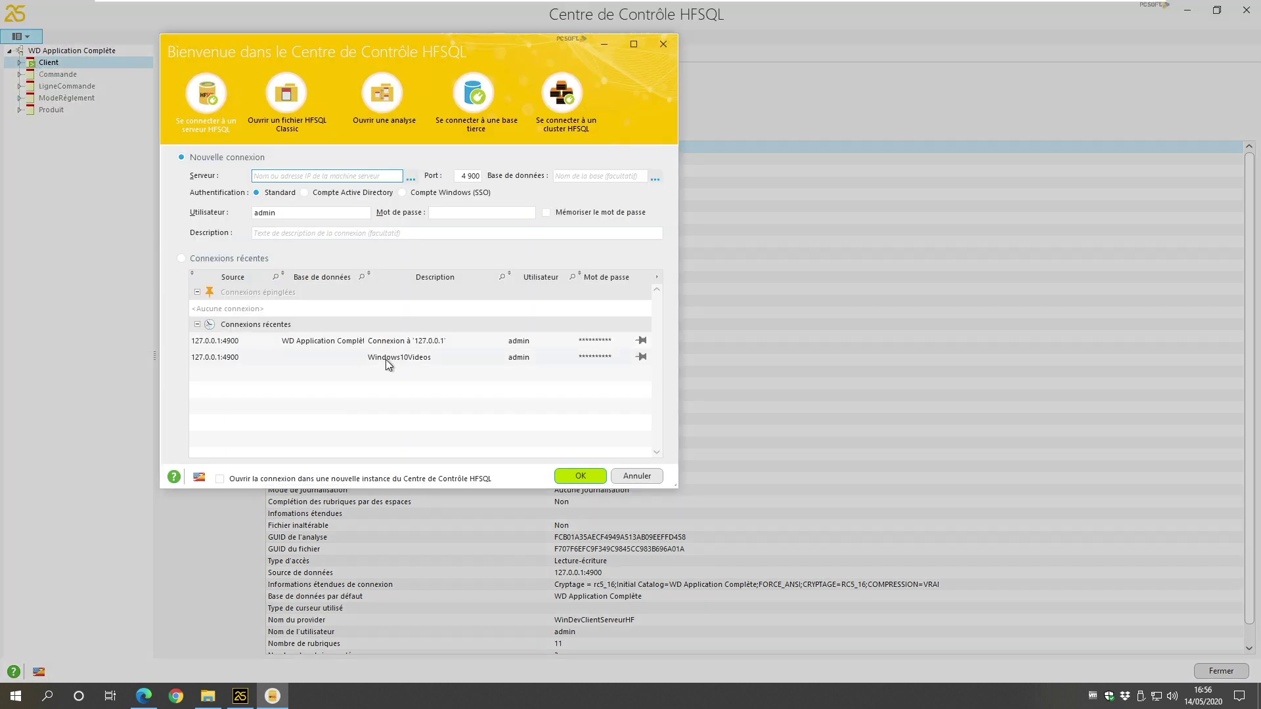
double_click(419, 340)
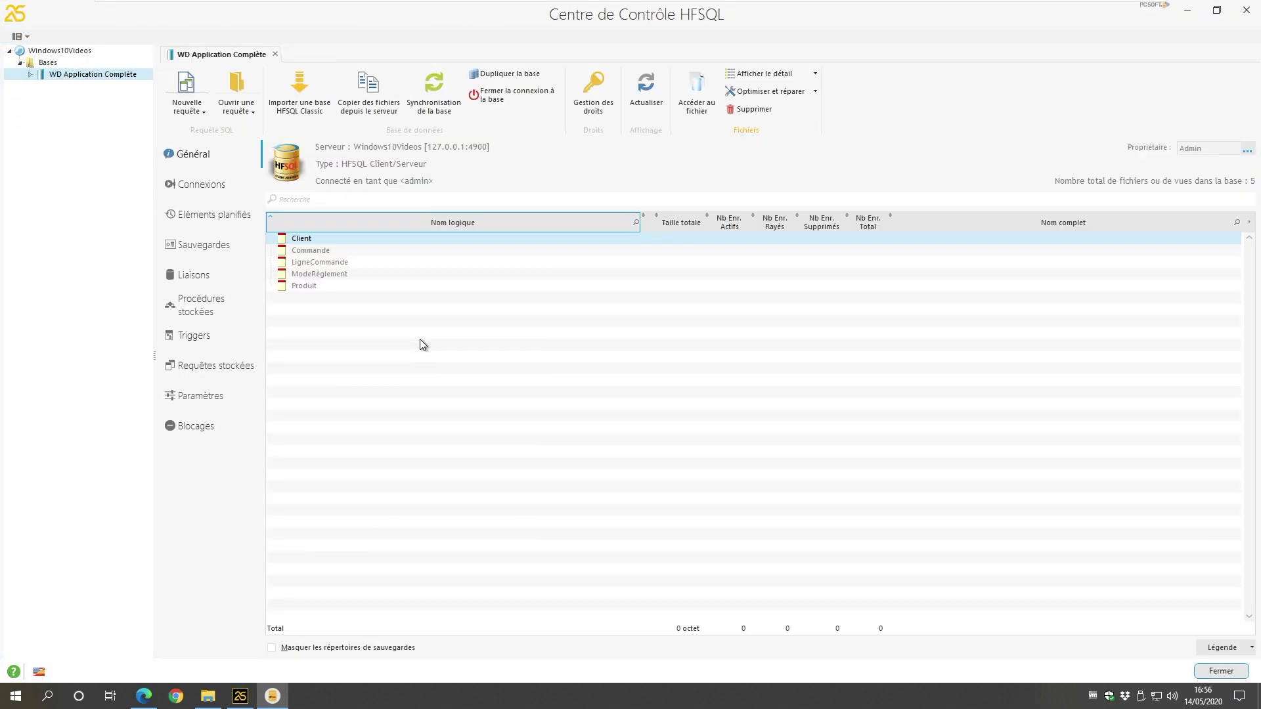
left_click(85, 76)
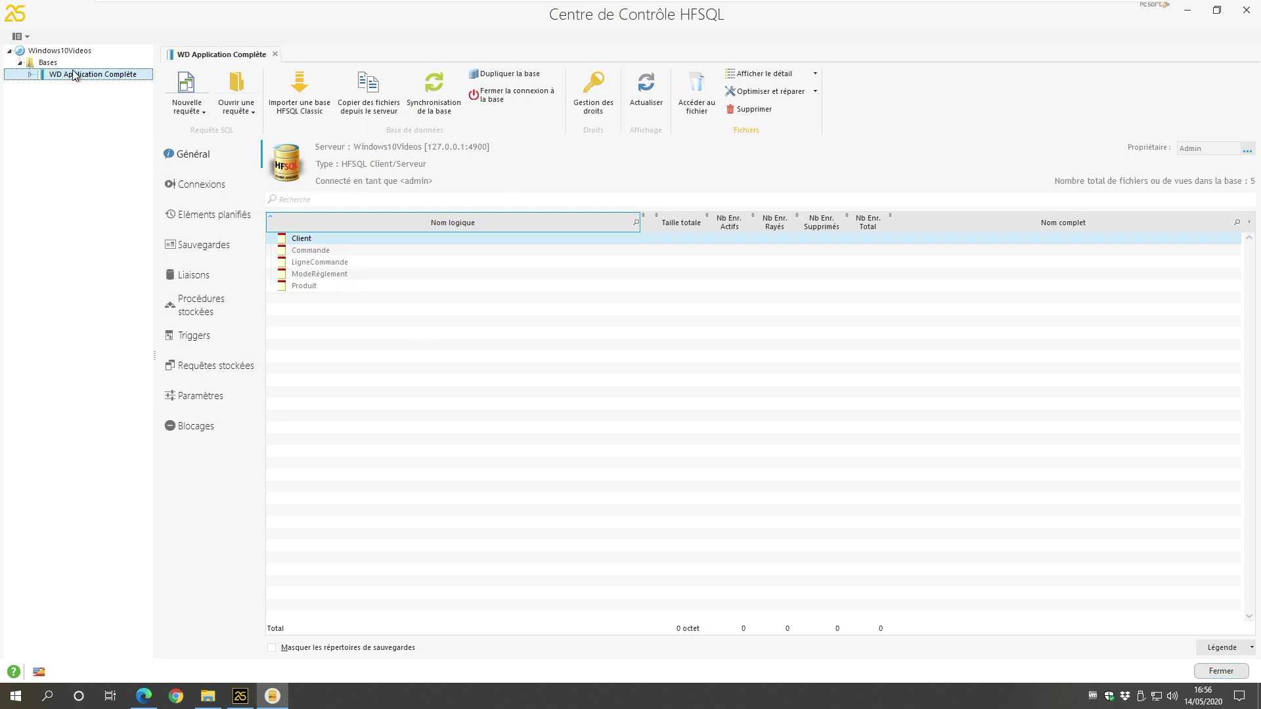
left_click(56, 51)
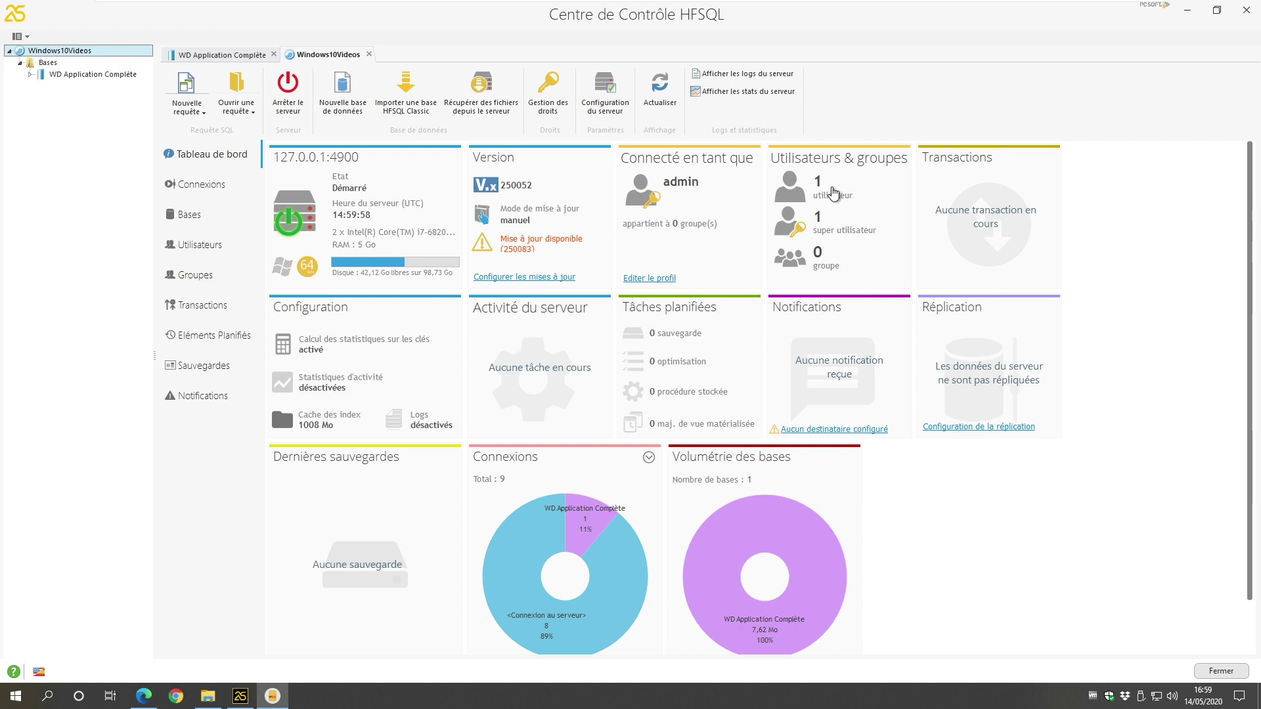
Step: Create a new server user named Test with a confirmed password
left_click(816, 176)
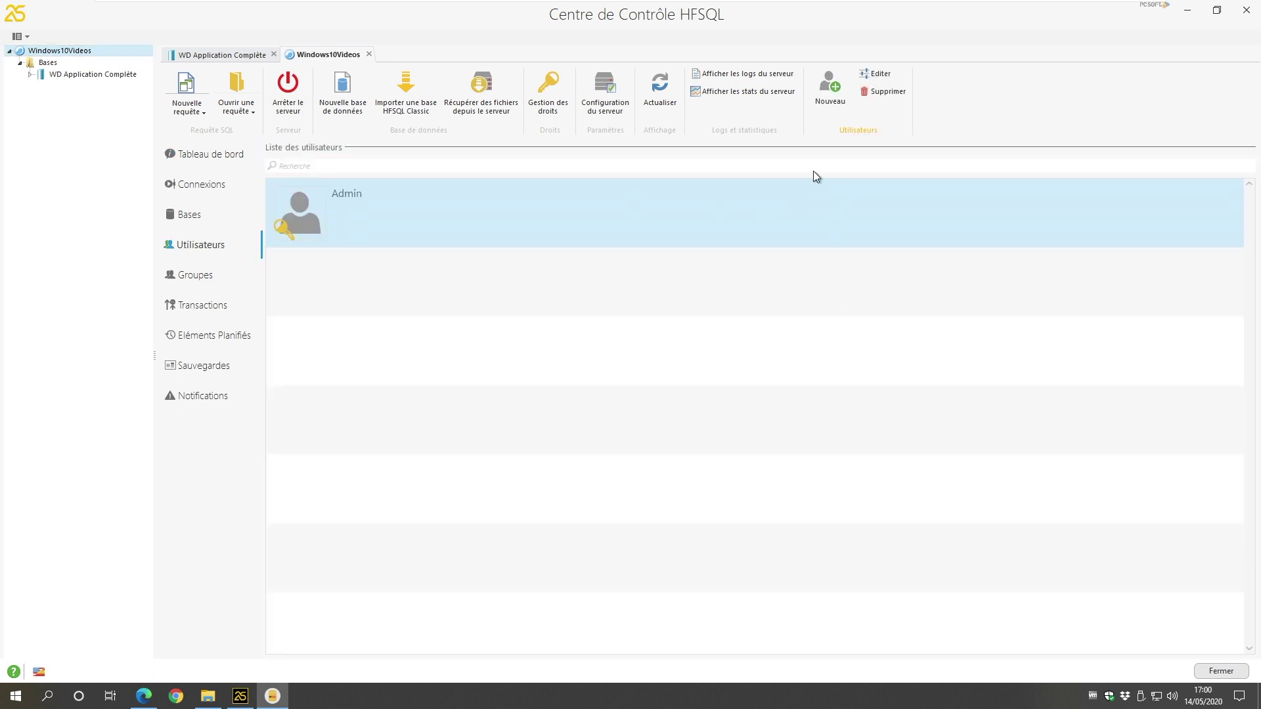
left_click(825, 81)
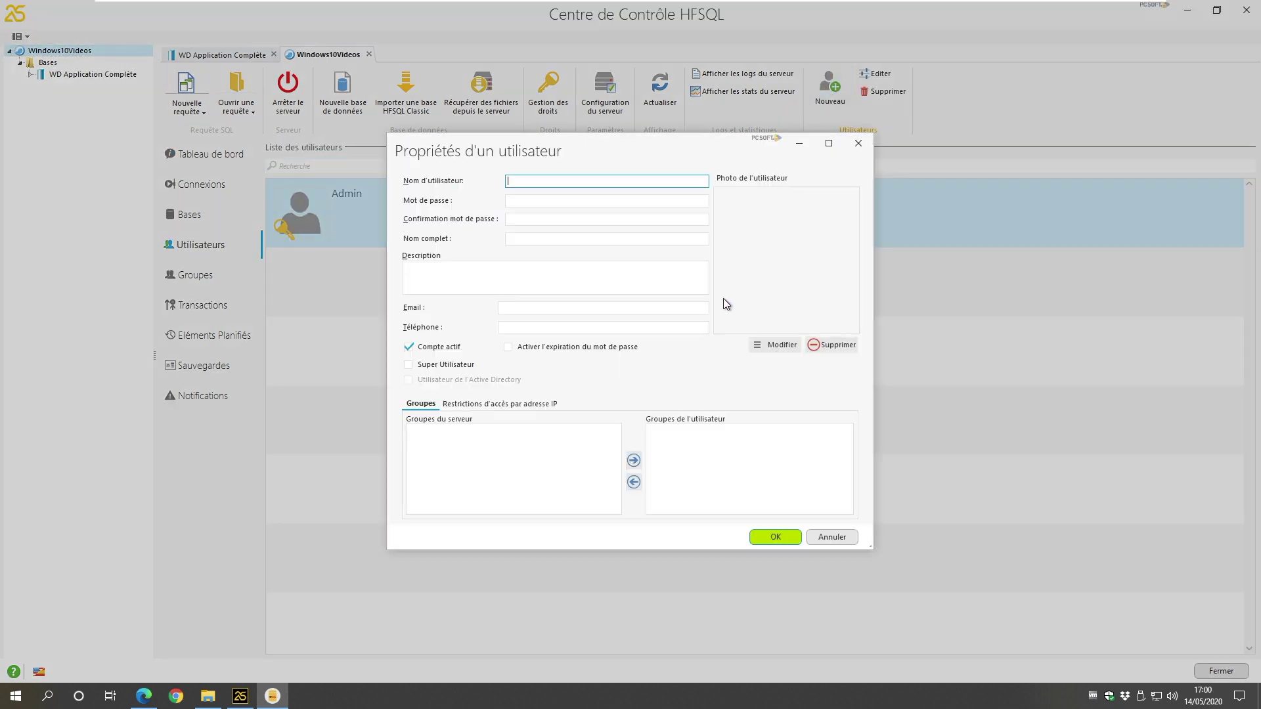
type("Test")
key("Tab")
type("test")
left_click(530, 219)
type("test")
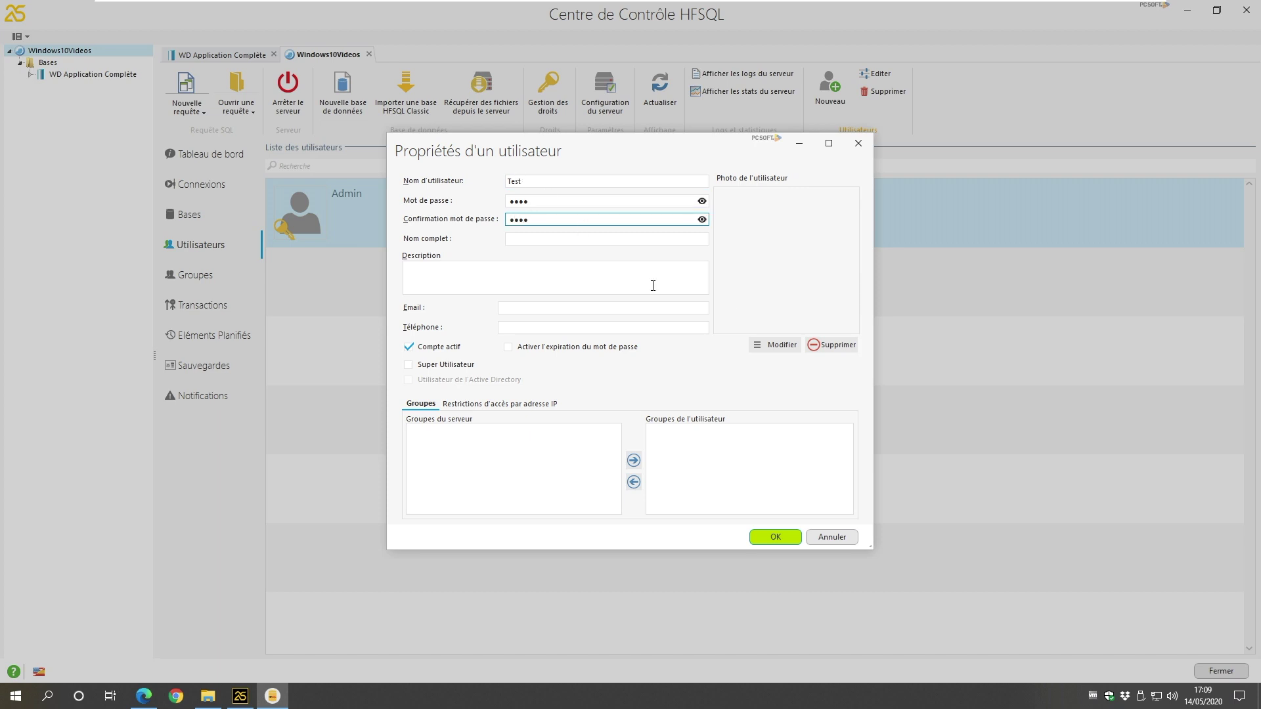
left_click(779, 536)
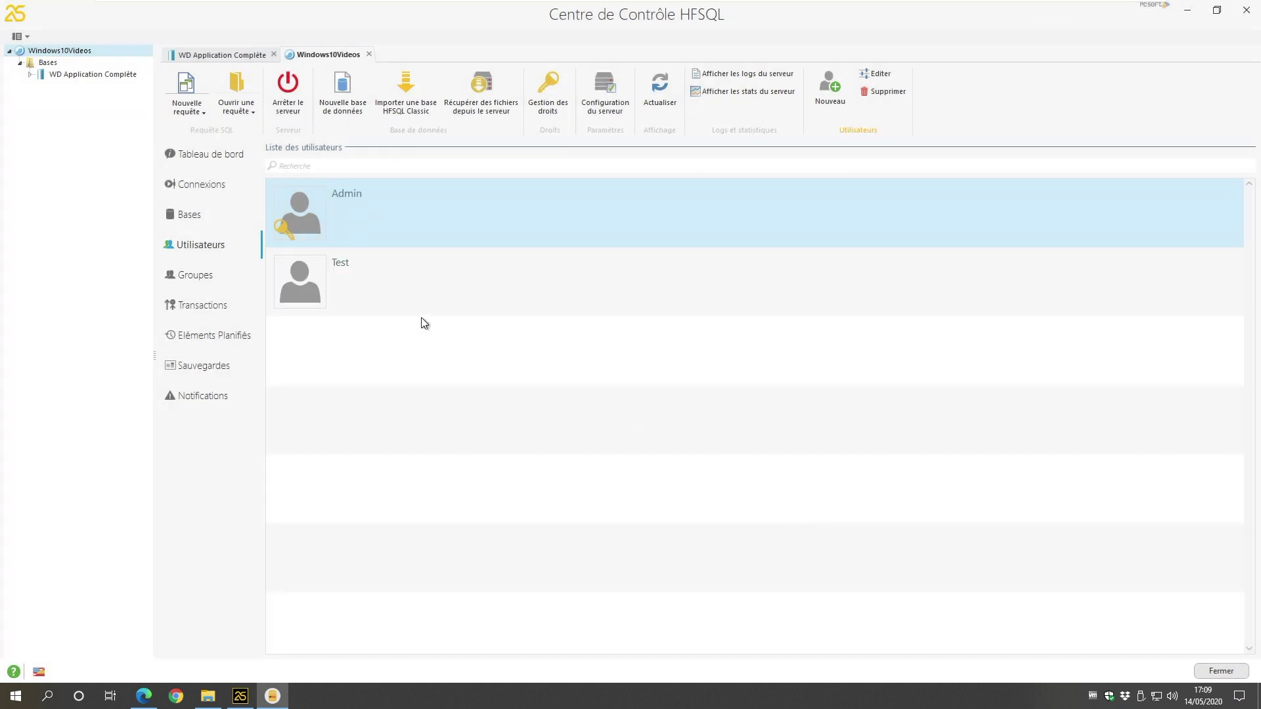
Step: Return to the WD Application Complète database view showing its five files
left_click(394, 294)
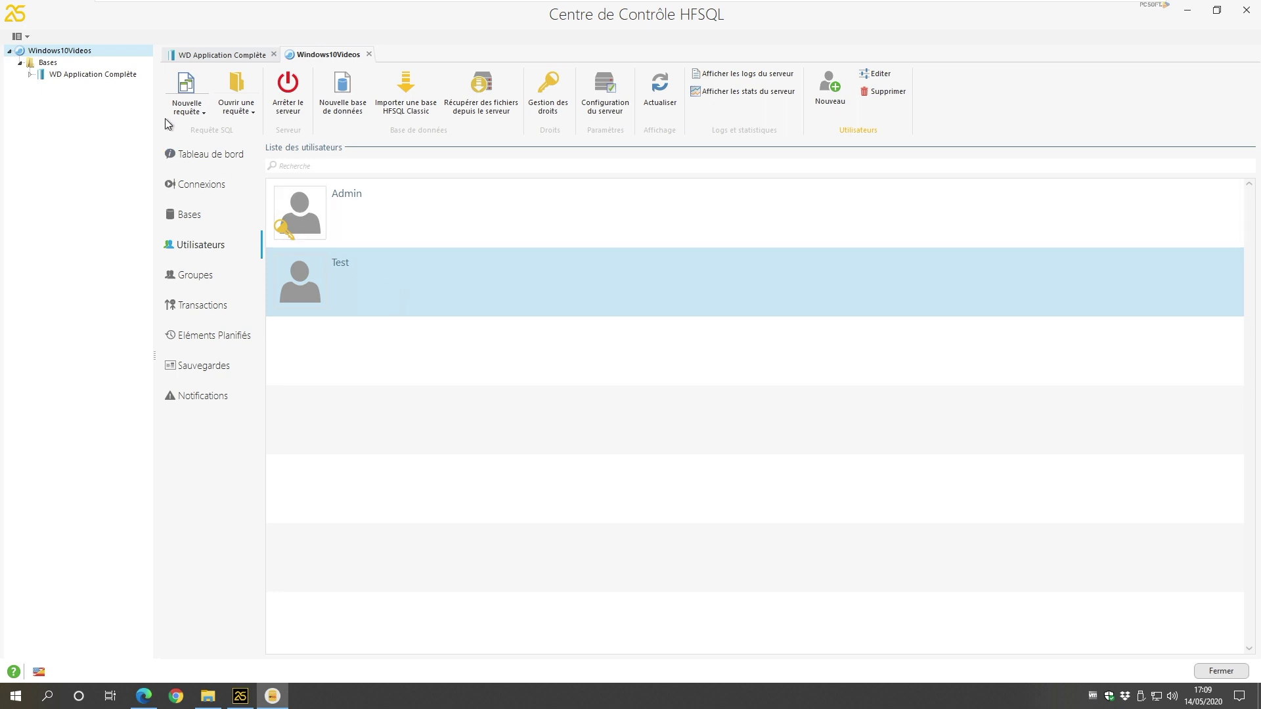
left_click(86, 75)
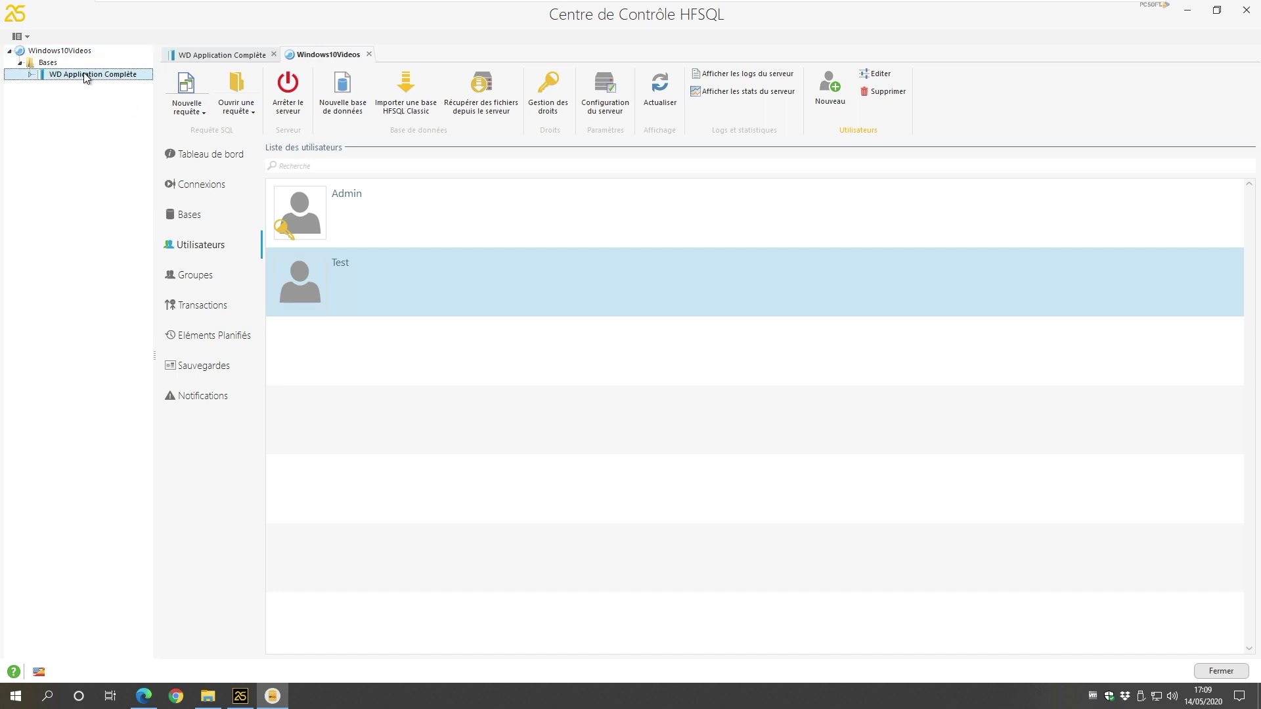
double_click(86, 75)
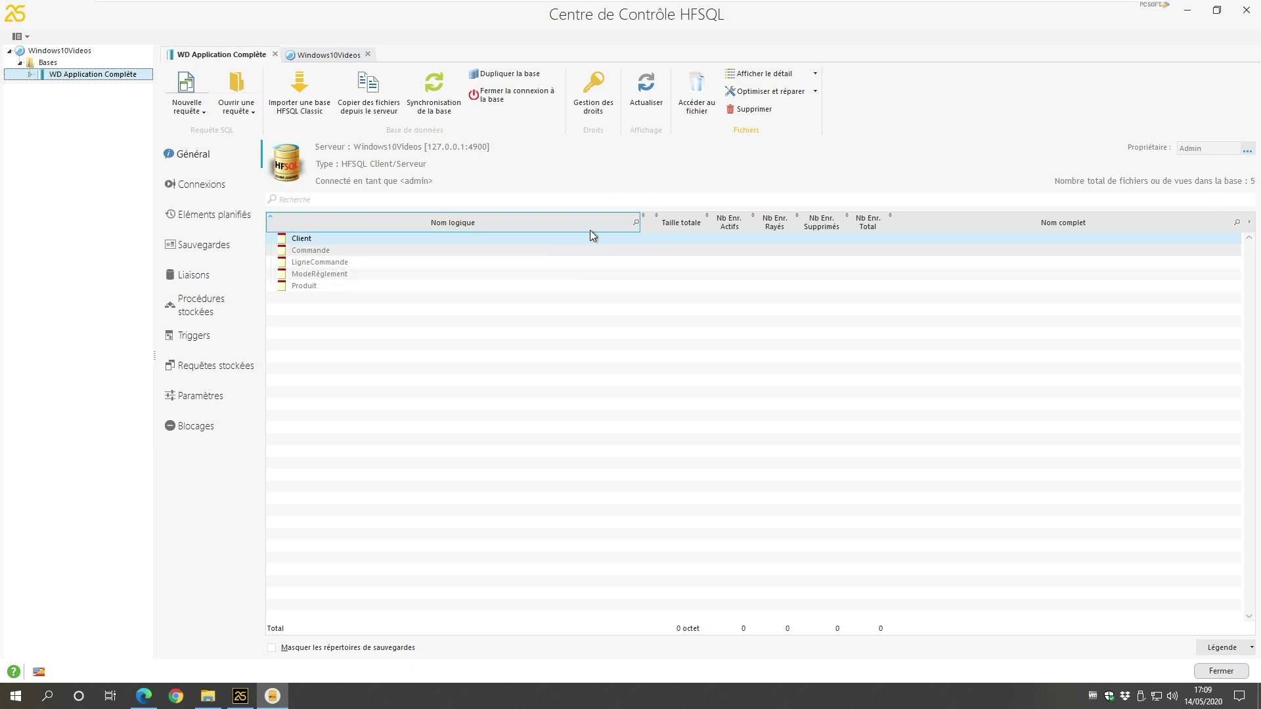
Step: Grant user Test the 'se connecter au serveur' right on WD Application Complète
left_click(599, 92)
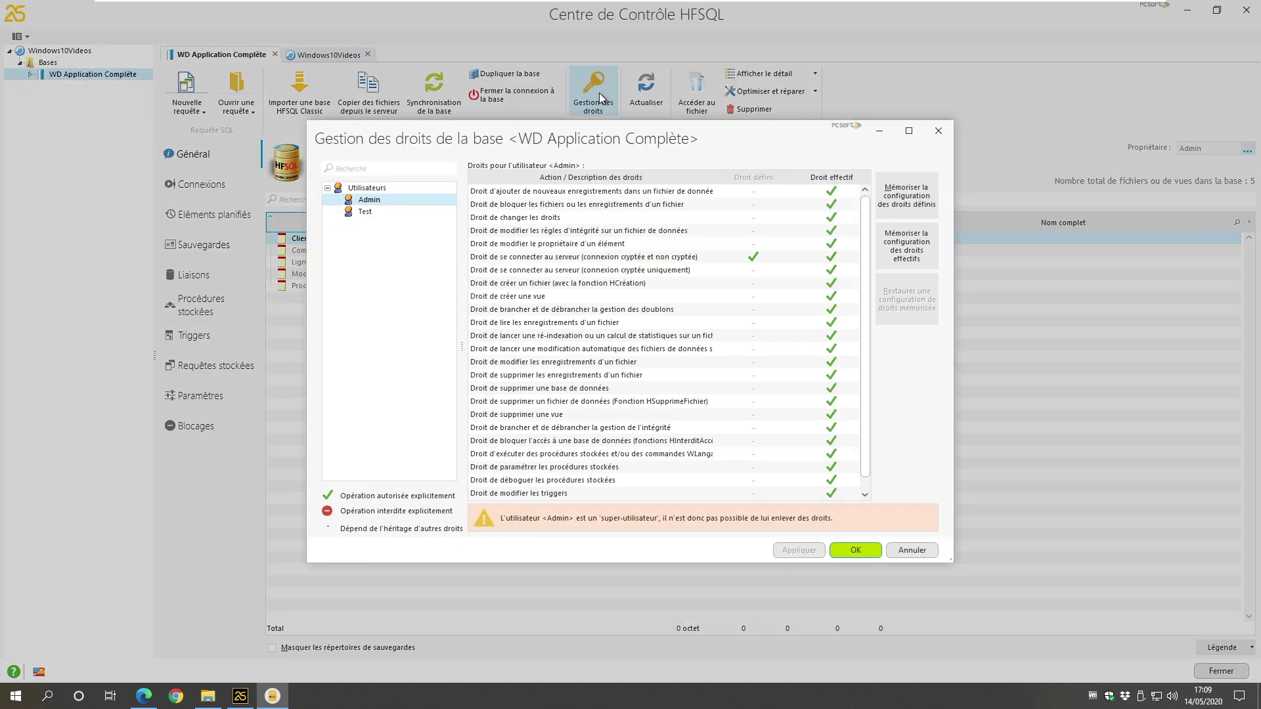
left_click(363, 213)
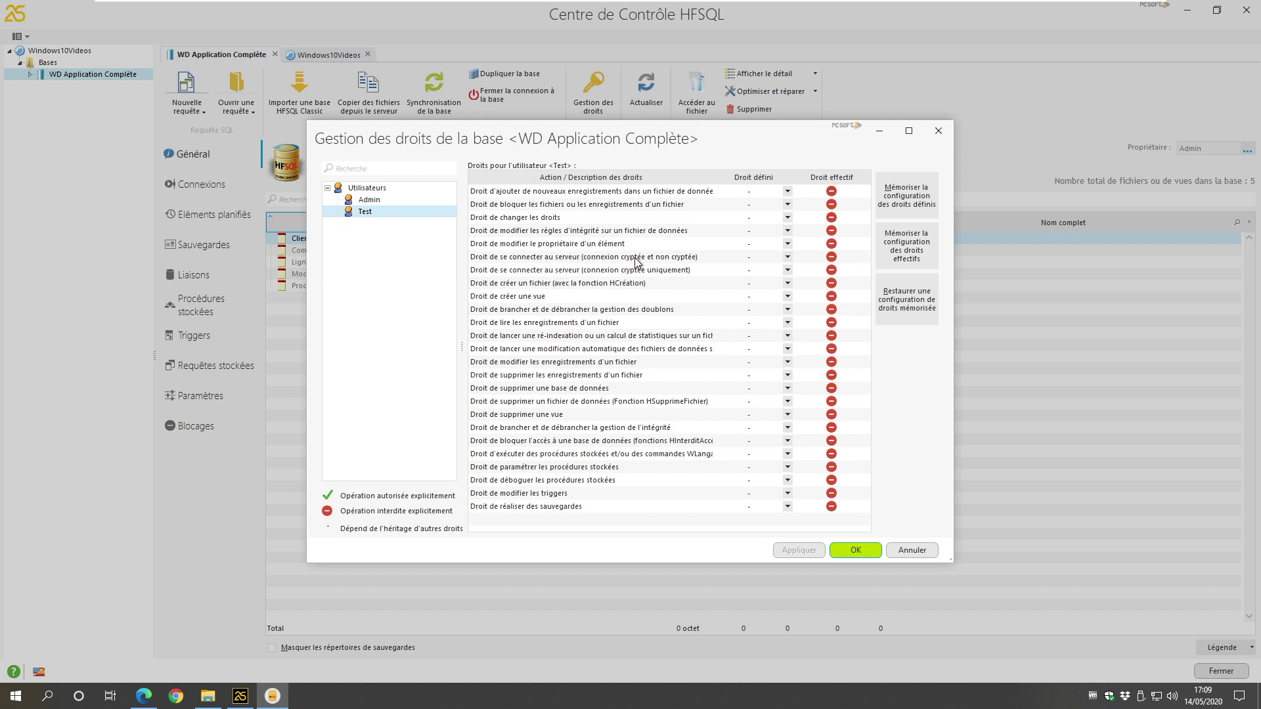
left_click(787, 258)
left_click(788, 258)
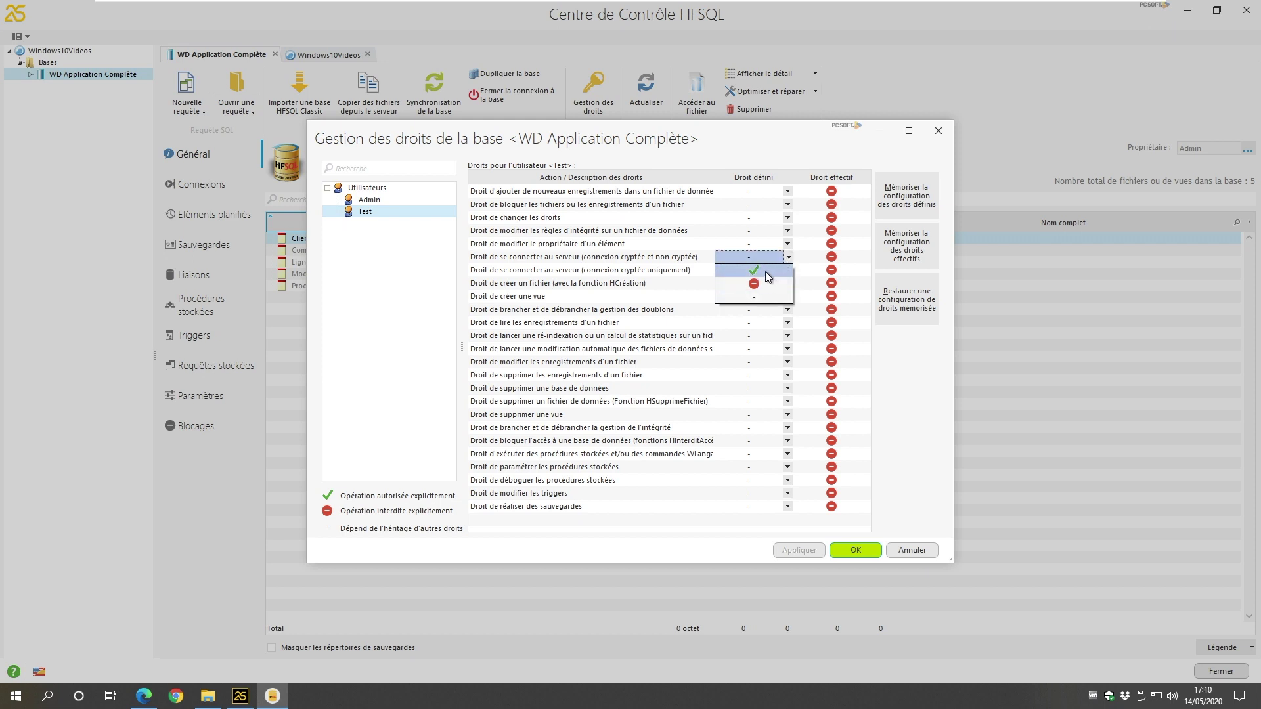
left_click(766, 270)
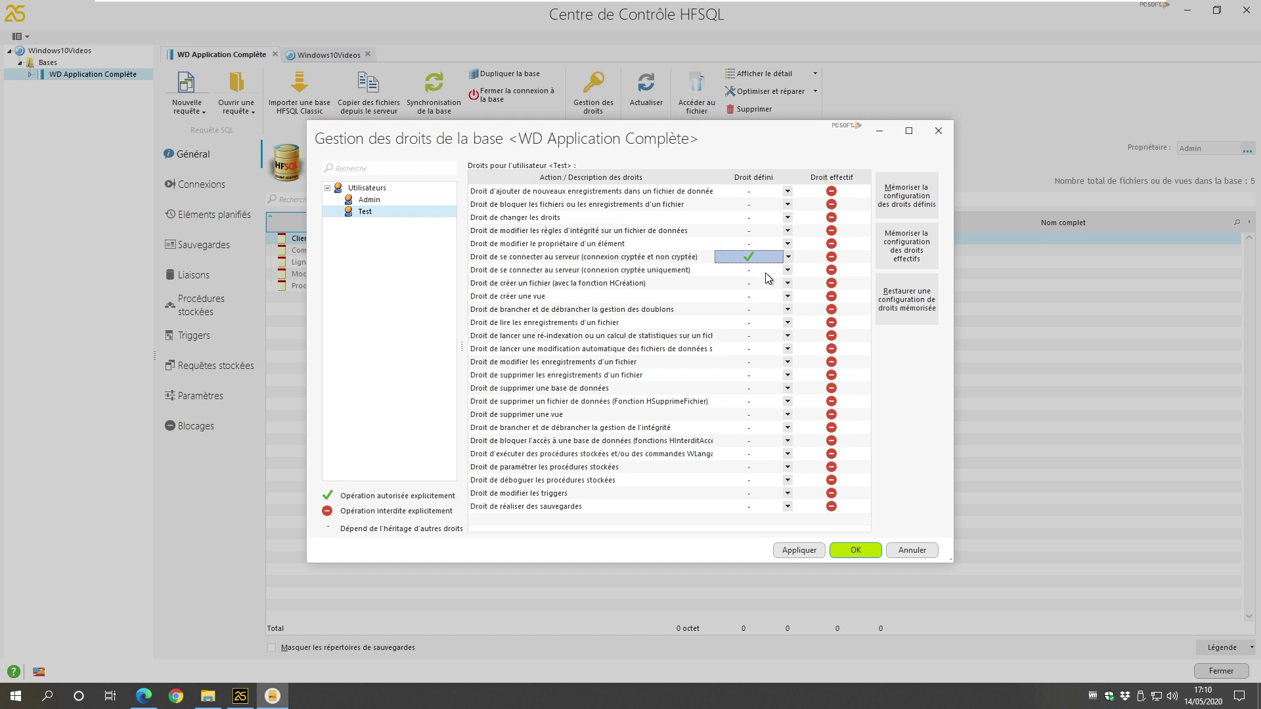
left_click(853, 553)
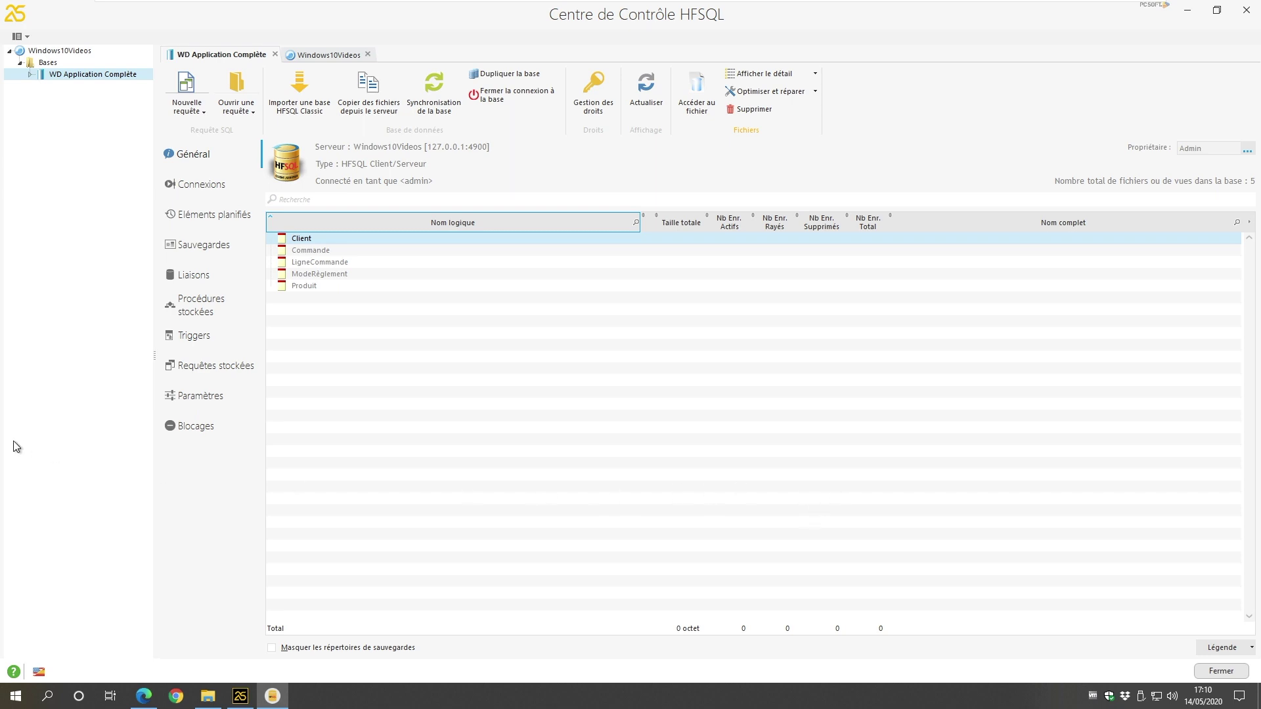
Step: Open the Client file and grant user Test the right to read its records
left_click(31, 75)
double_click(67, 87)
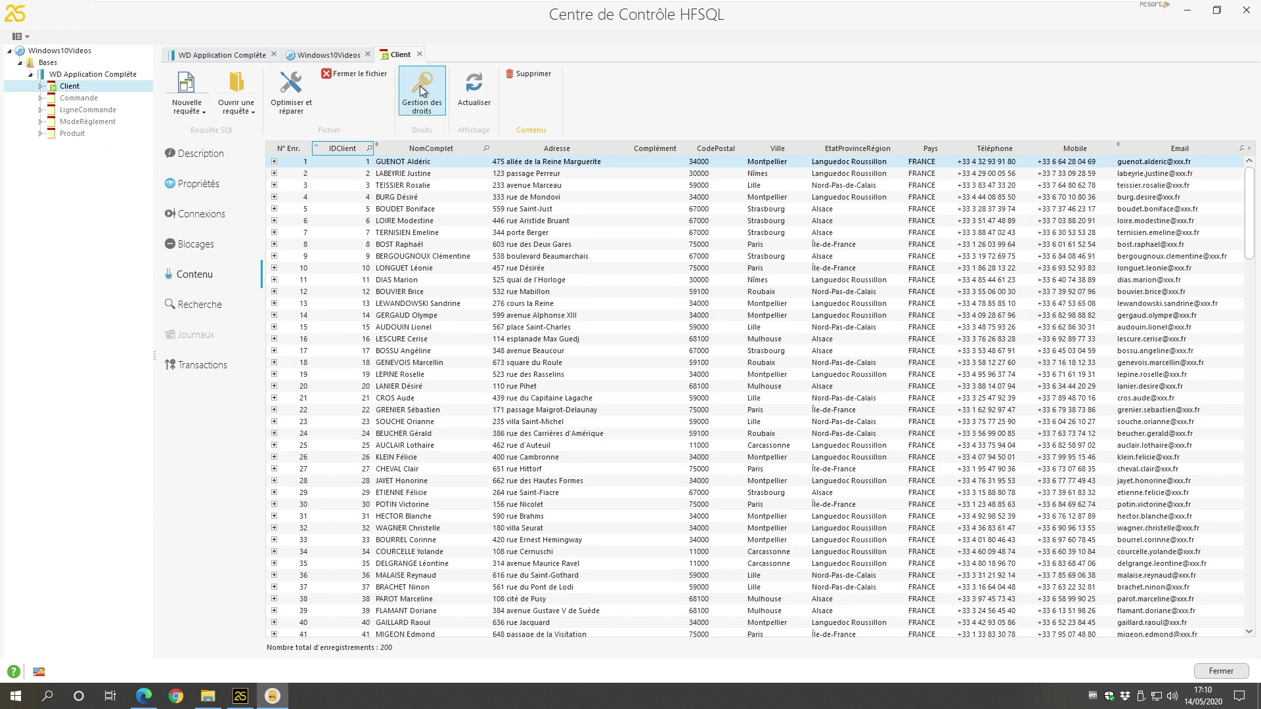
left_click(421, 87)
left_click(365, 211)
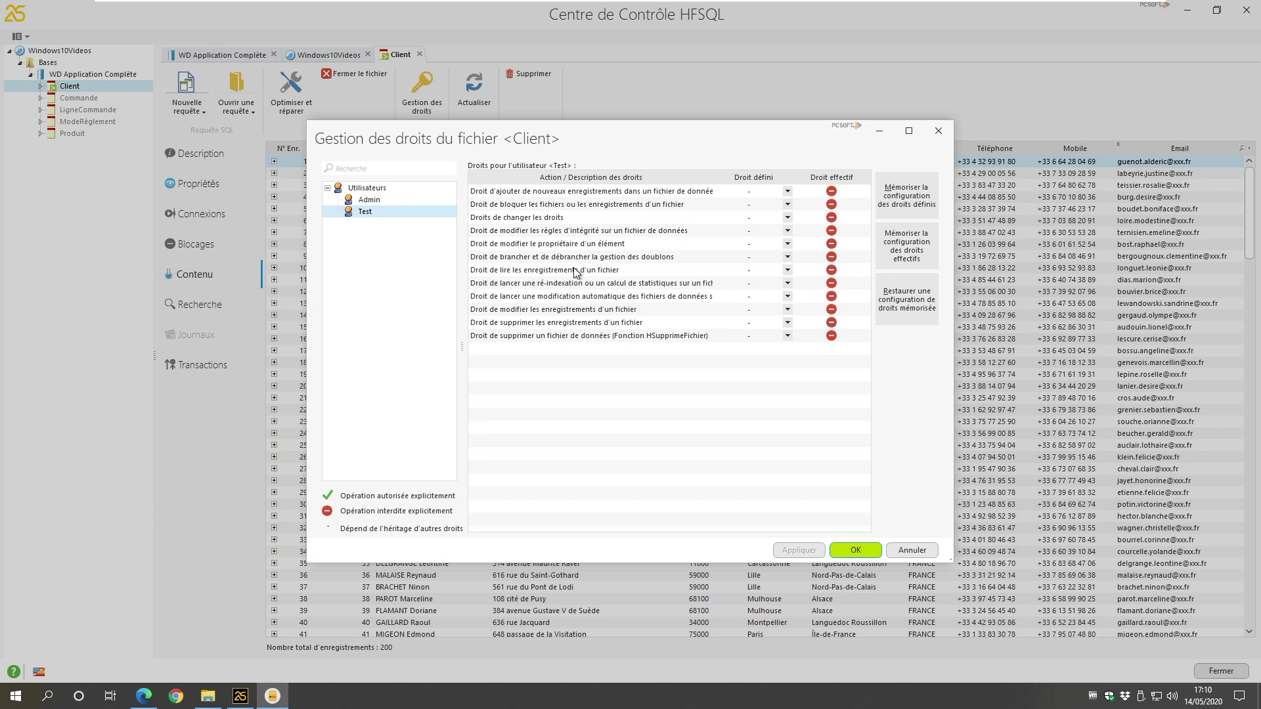
left_click(788, 273)
left_click(788, 273)
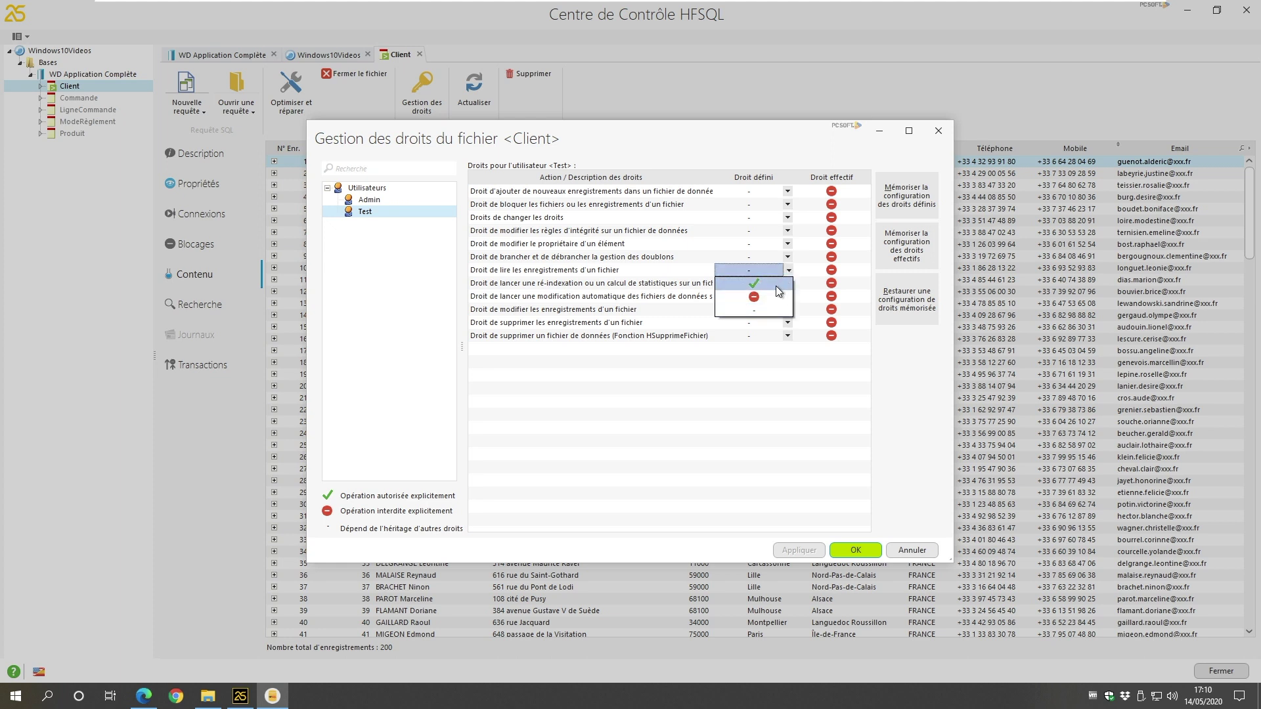
left_click(777, 291)
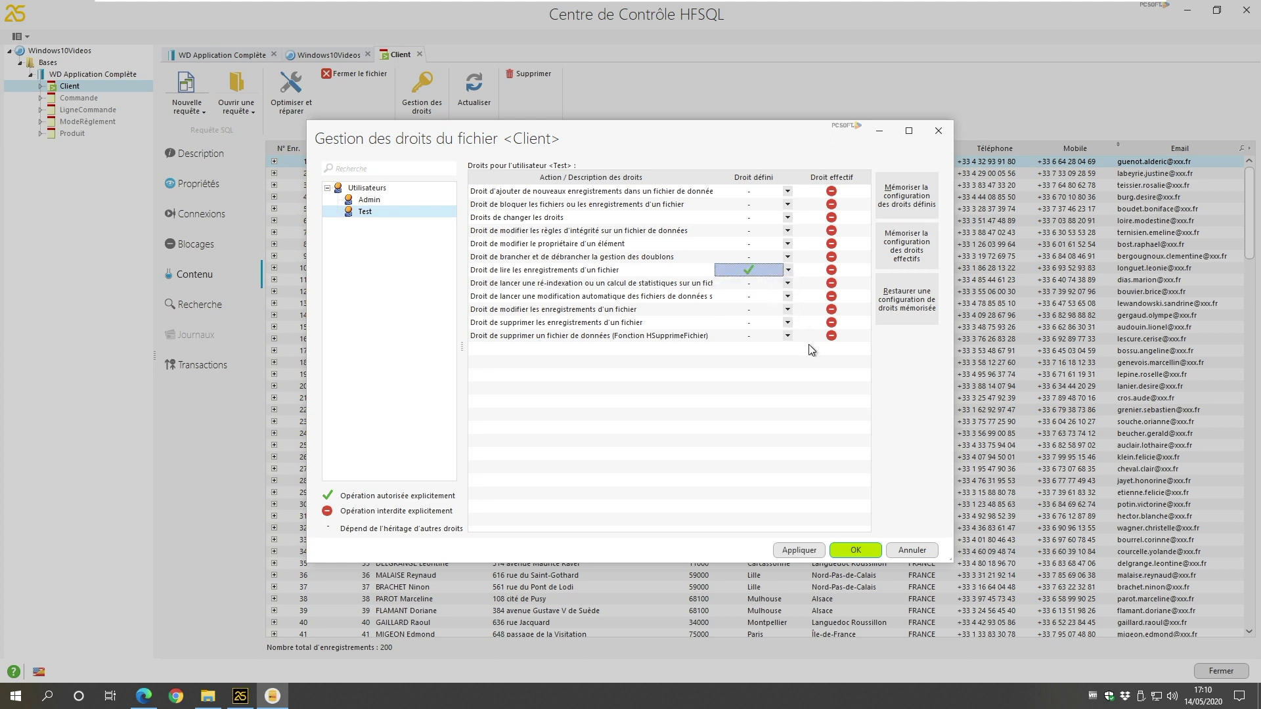
left_click(857, 551)
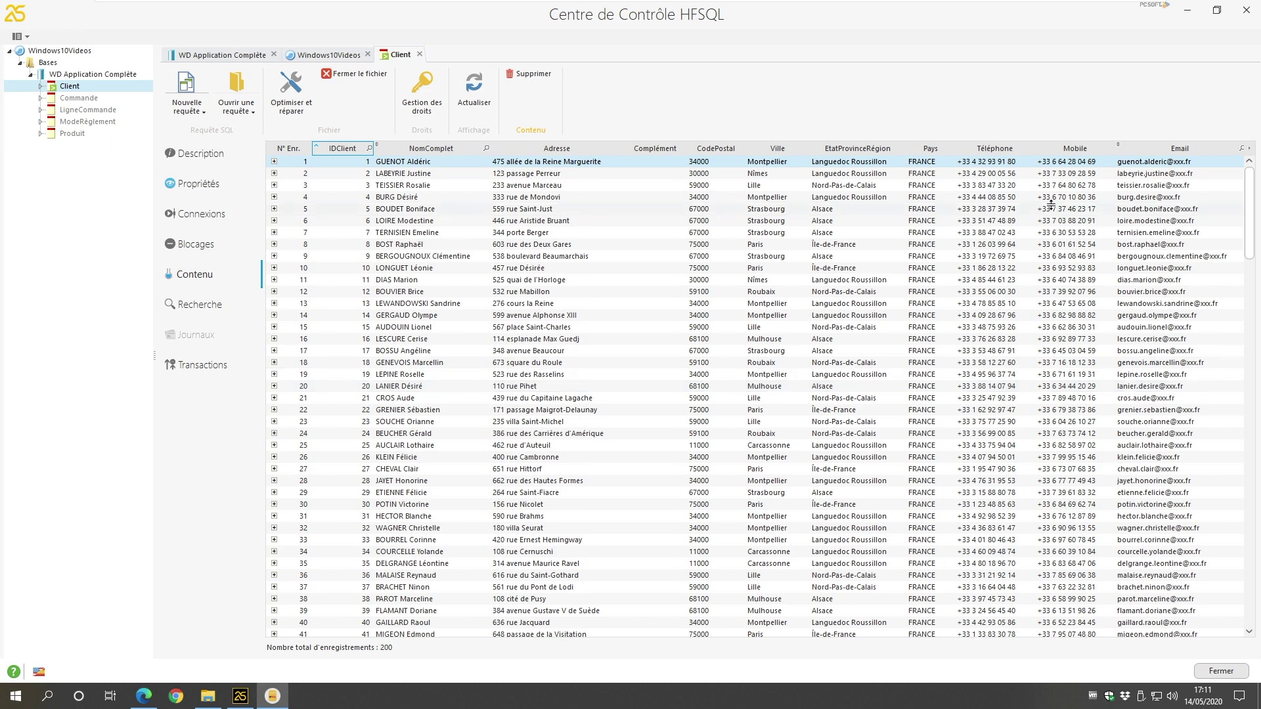
left_click(97, 75)
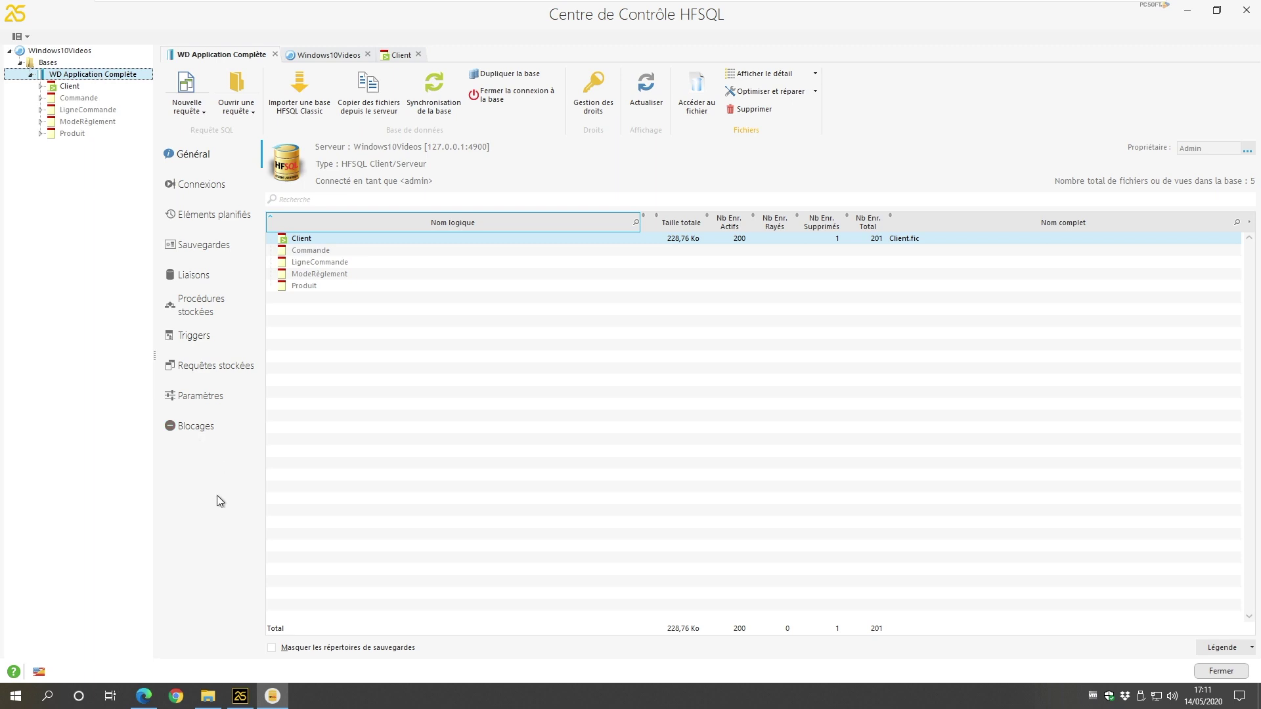
Step: Run a hot backup of the whole database into Sauvegardes, keeping default compression and index options
left_click(210, 250)
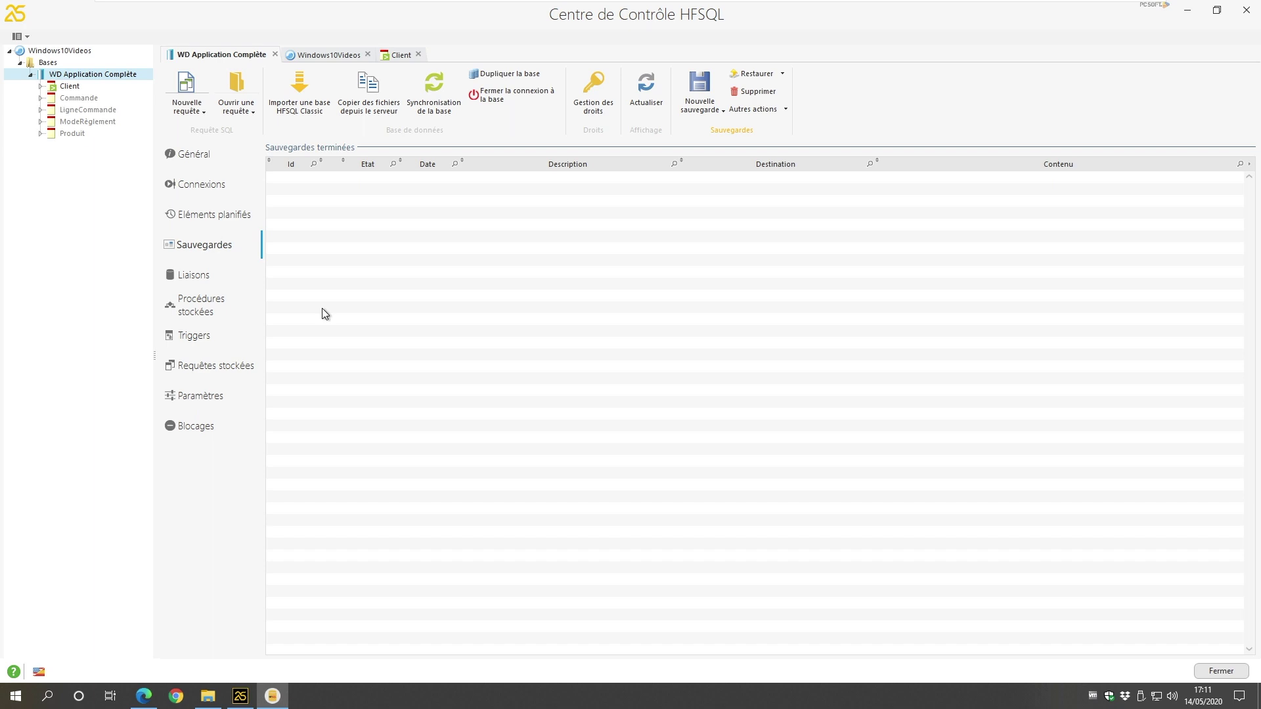
left_click(709, 110)
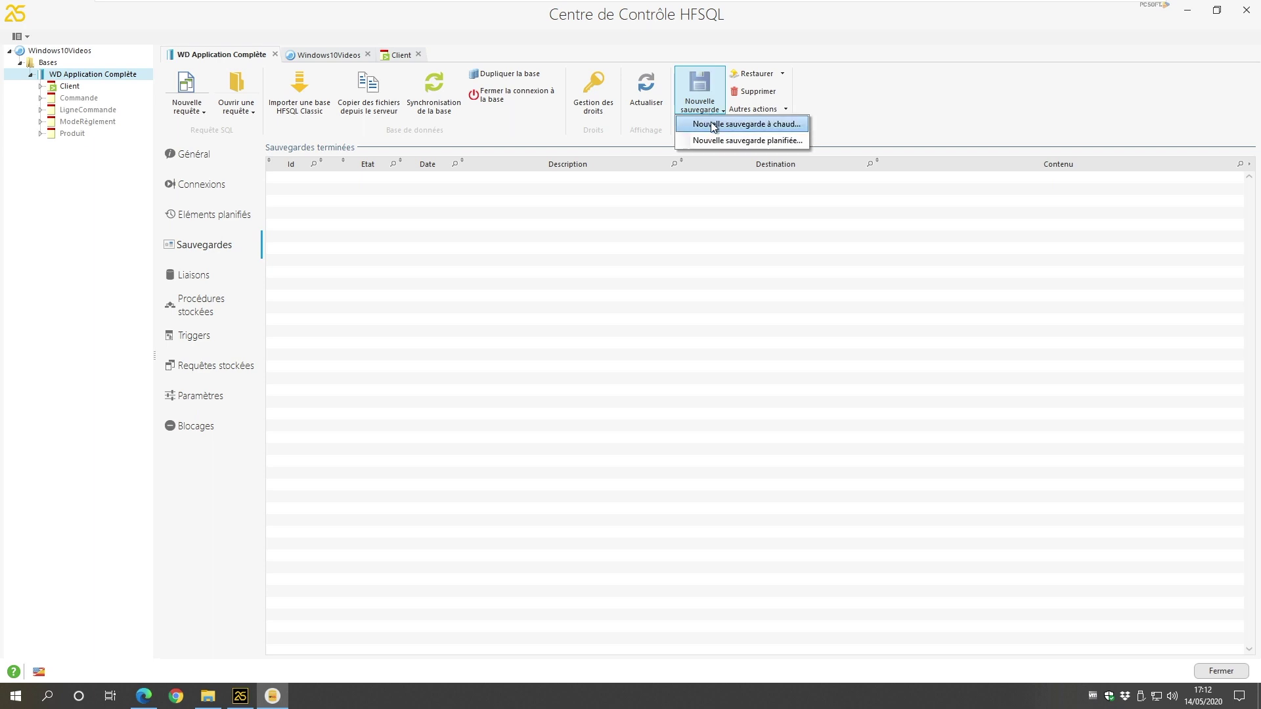
left_click(713, 125)
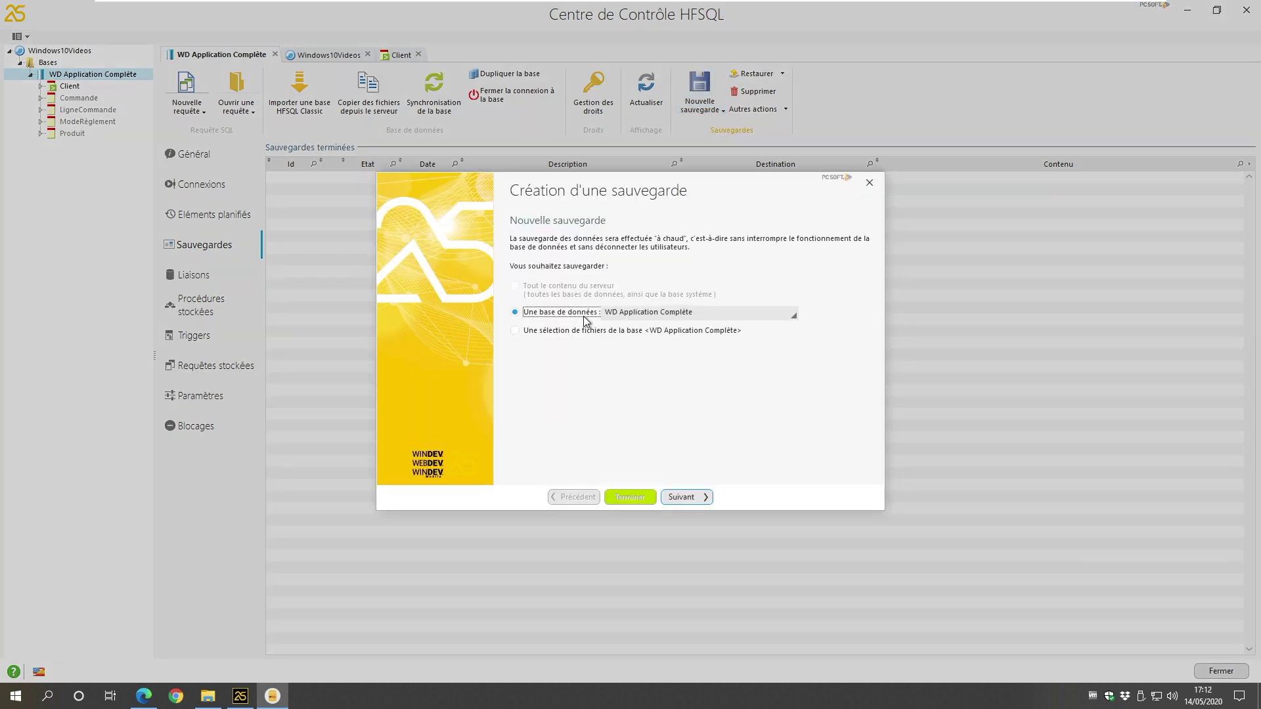
left_click(703, 498)
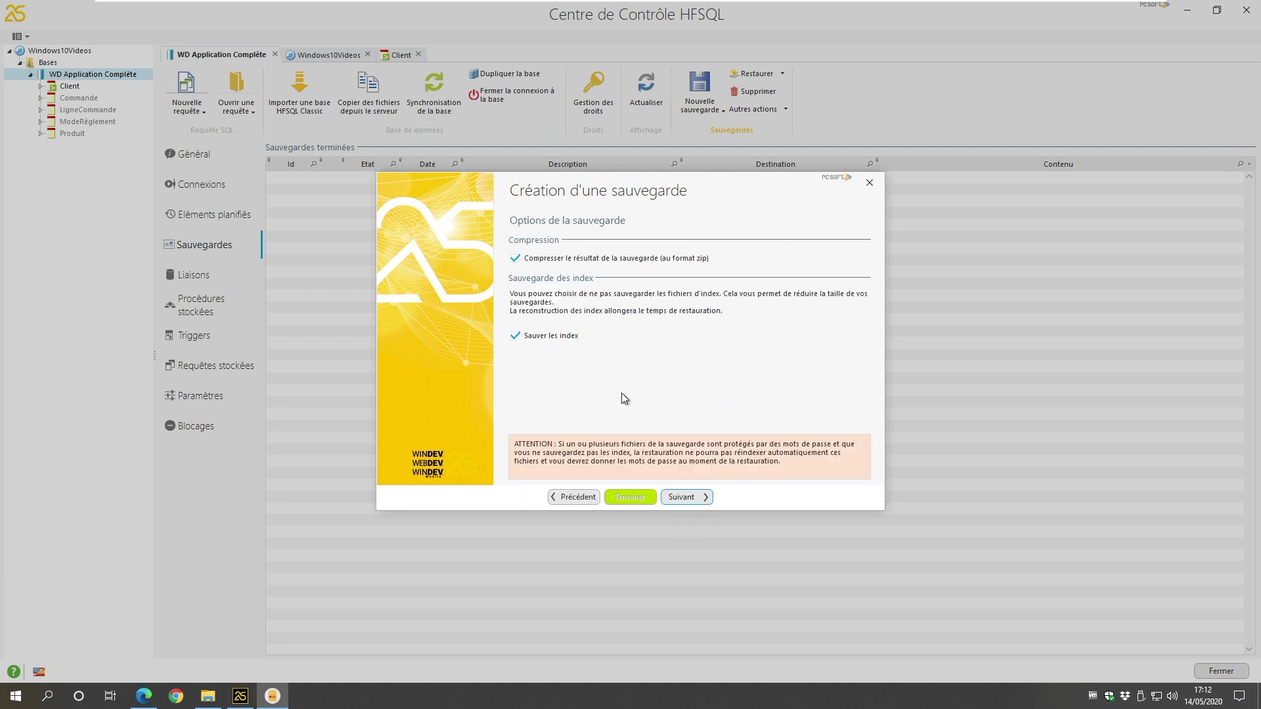
left_click(699, 498)
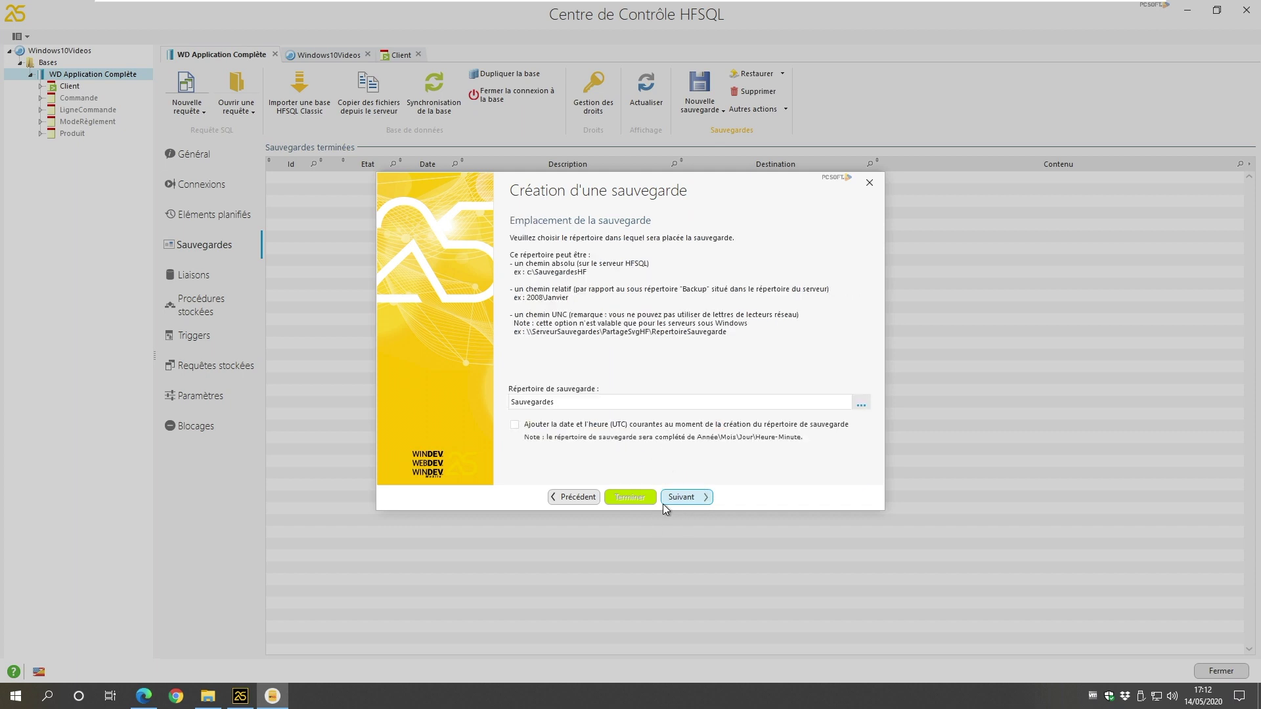
left_click(681, 498)
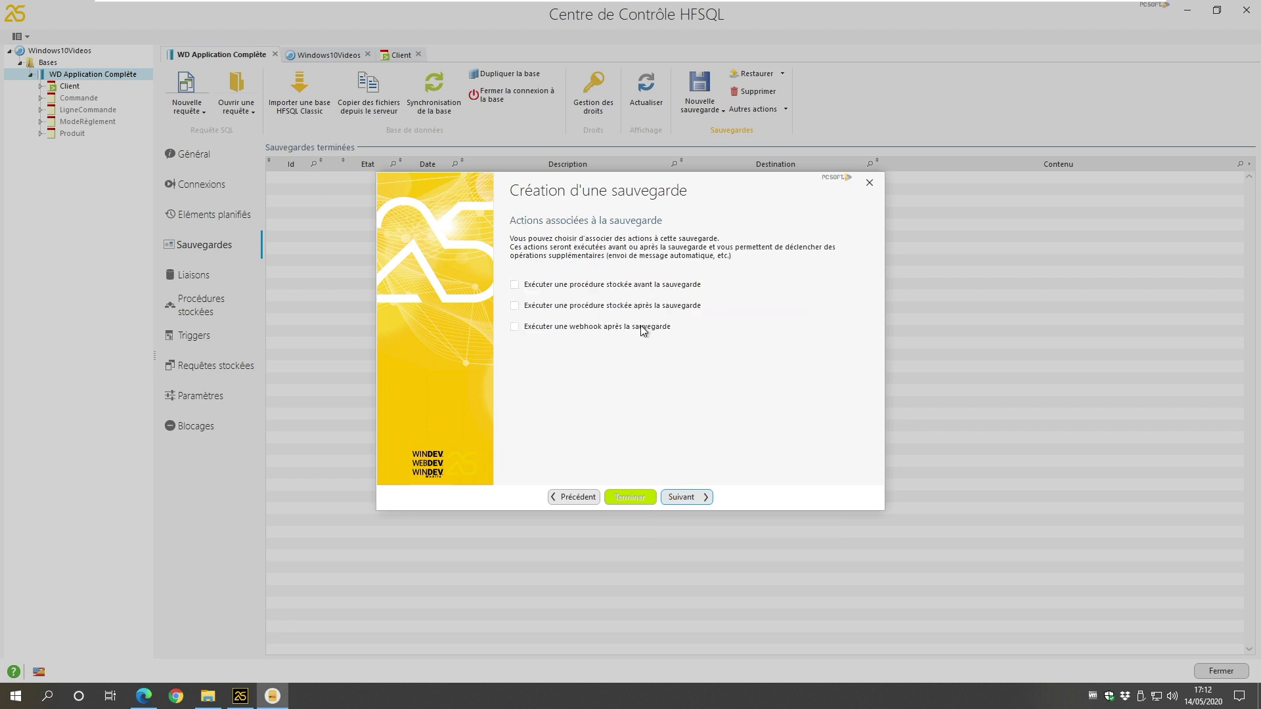
left_click(695, 499)
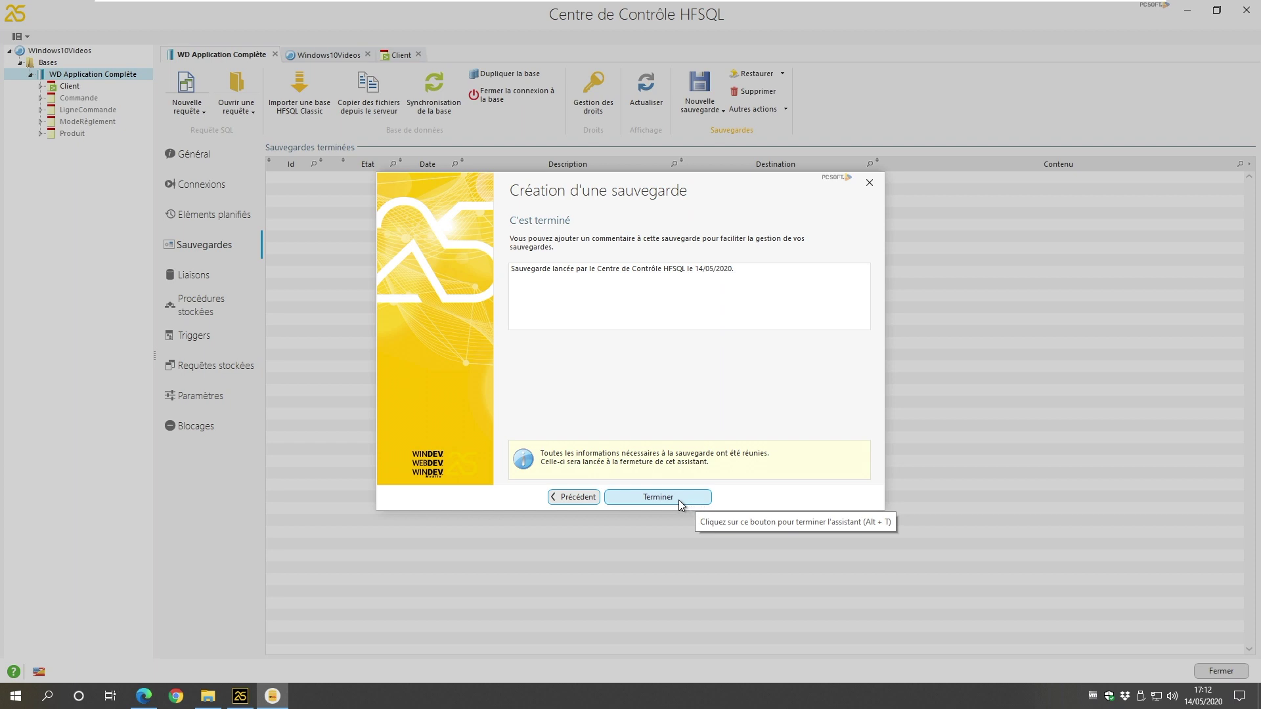
left_click(675, 500)
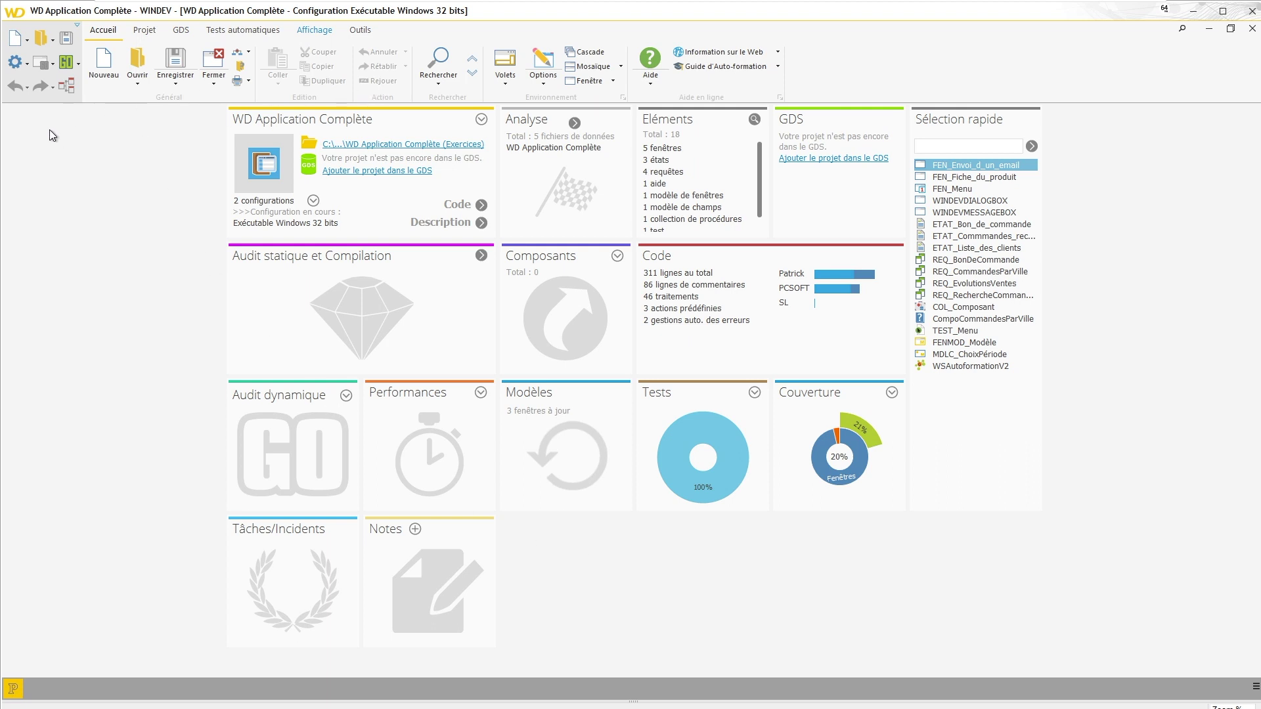
Step: Show the Générer choices for building the executable or its installation procedure
left_click(28, 65)
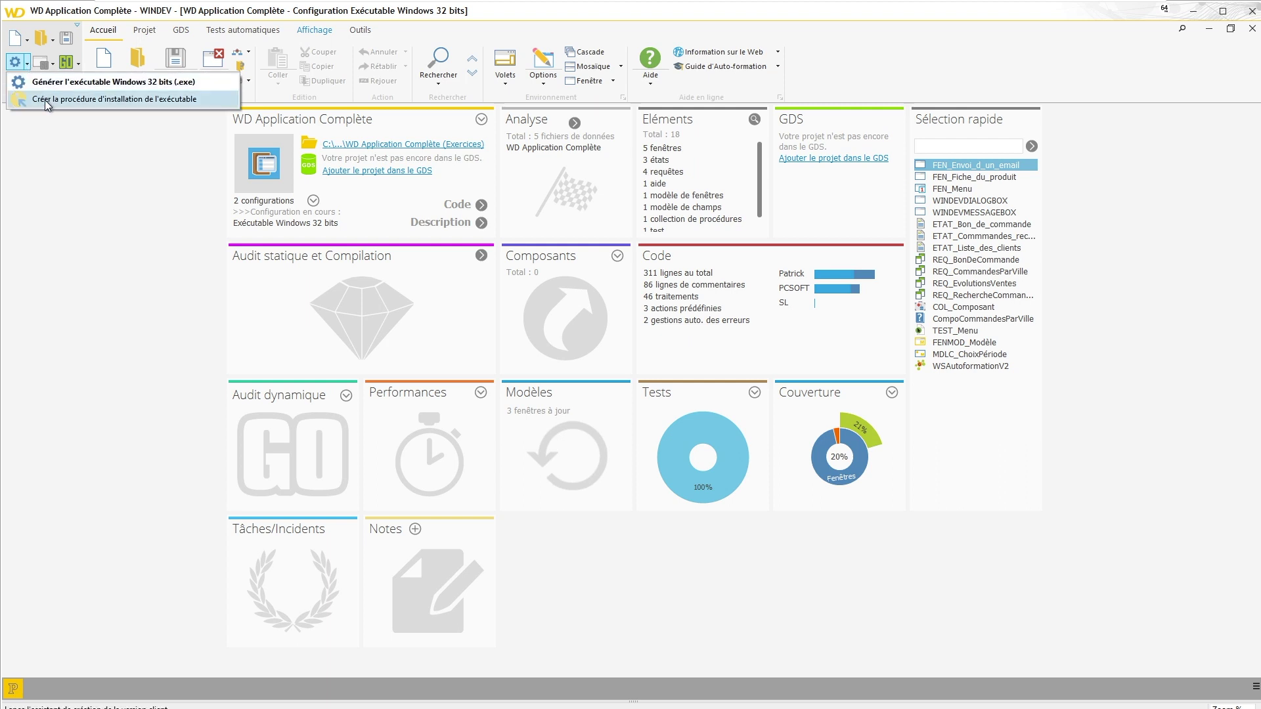
Step: Start the installation wizard, generate the executable first, and reach the database parameters page
left_click(99, 99)
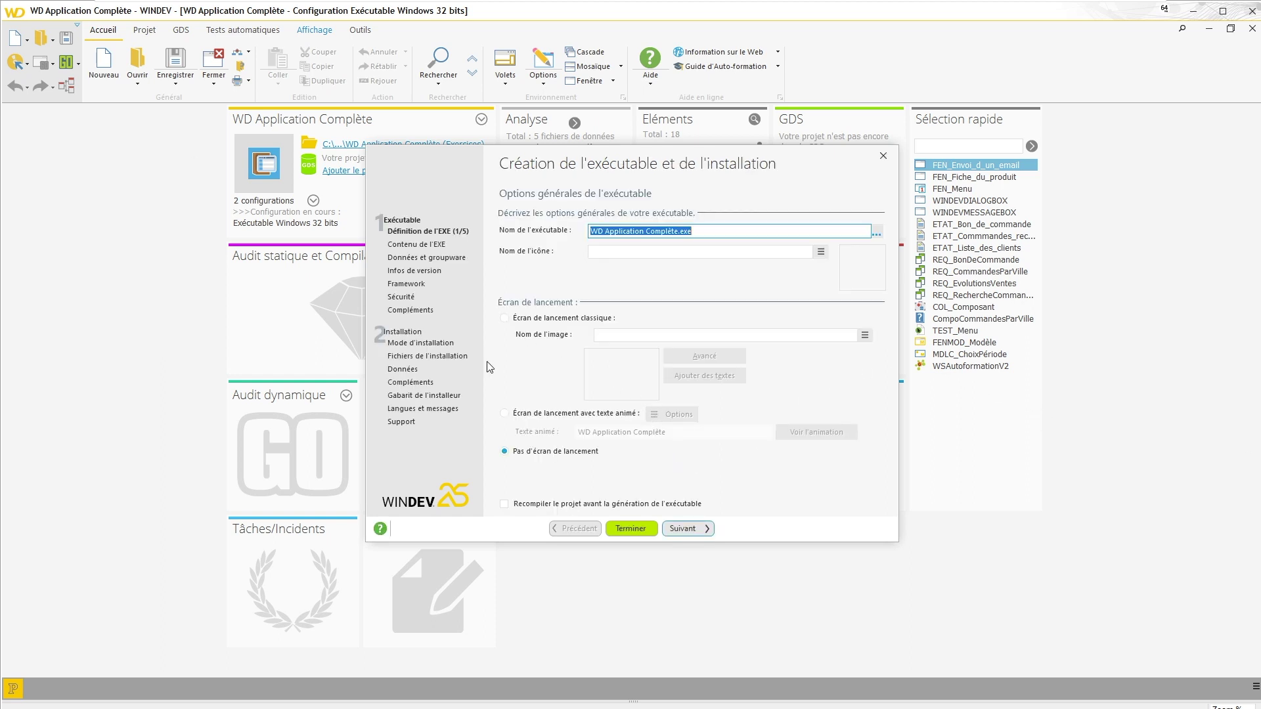
left_click(409, 372)
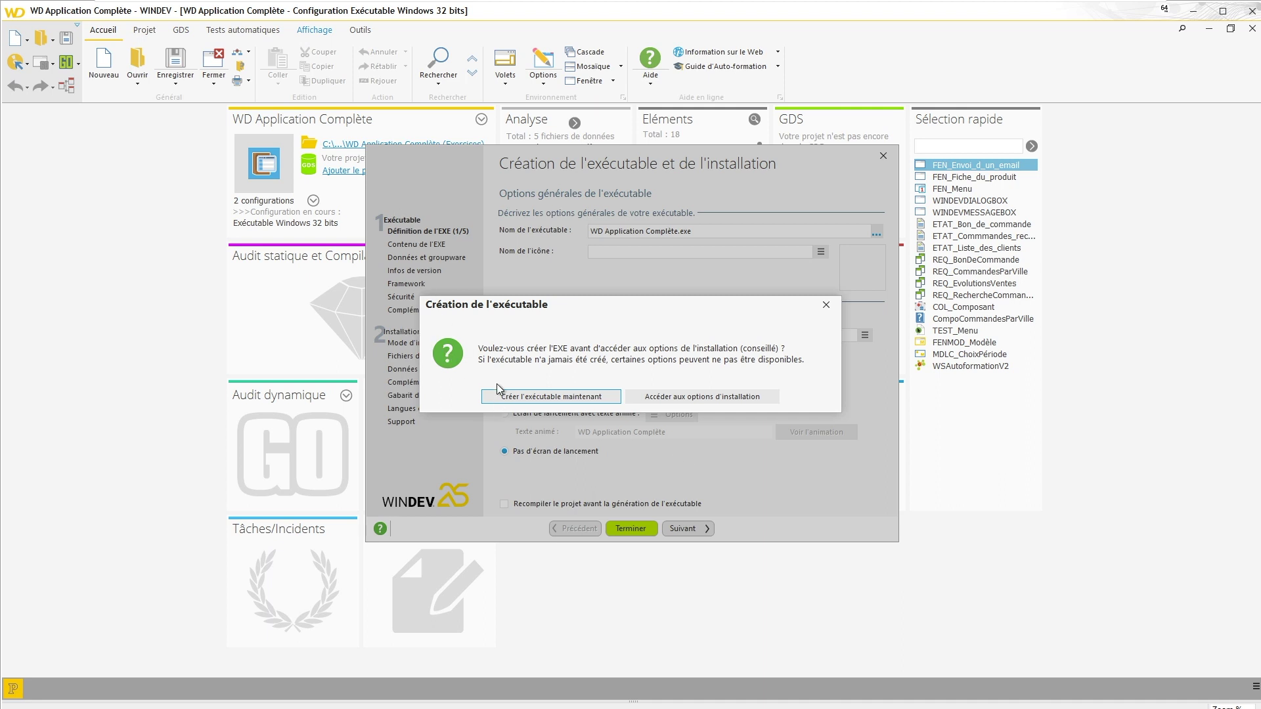
left_click(537, 397)
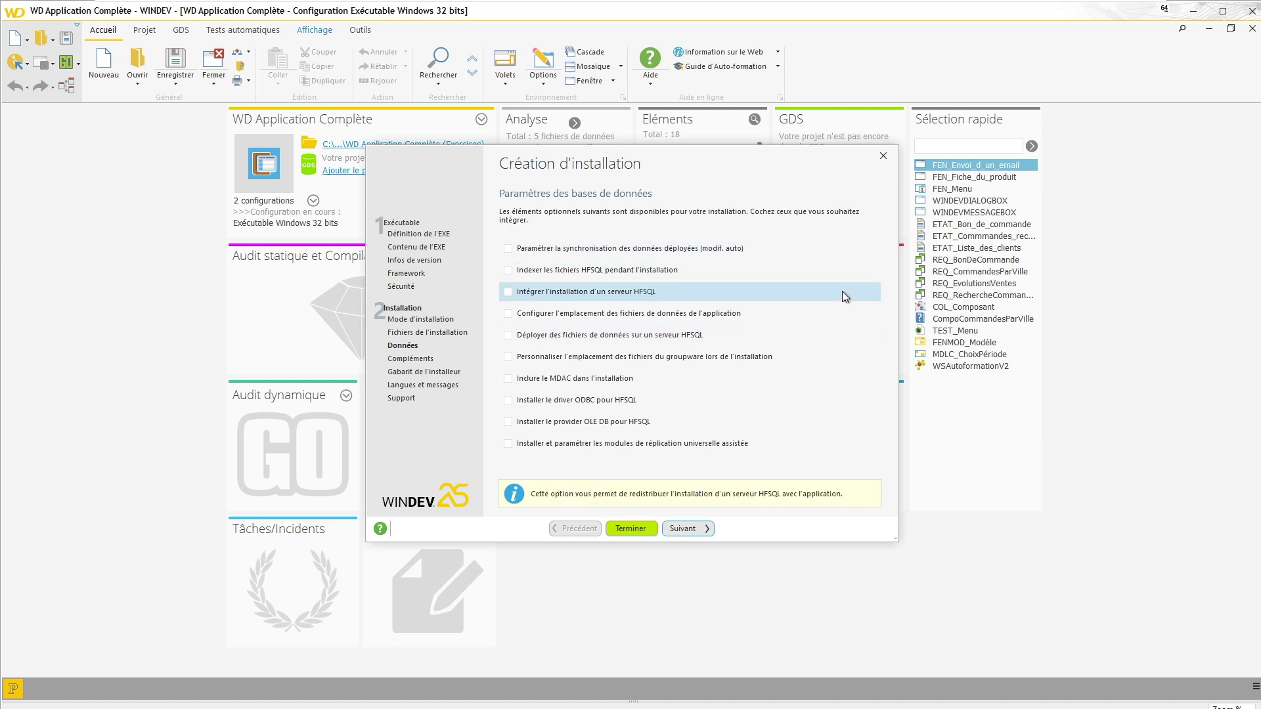
Step: Include an HFSQL server installation in the setup, offered as a Windows HFSQL server install
left_click(509, 292)
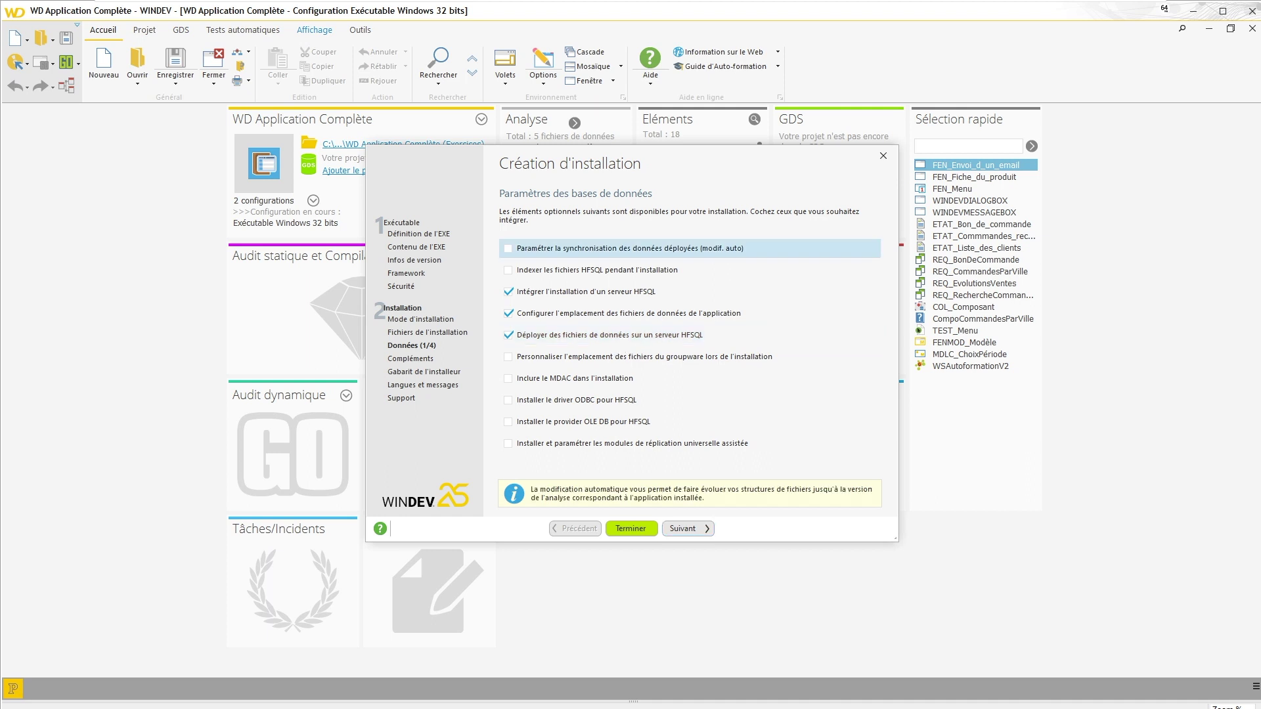
left_click(683, 530)
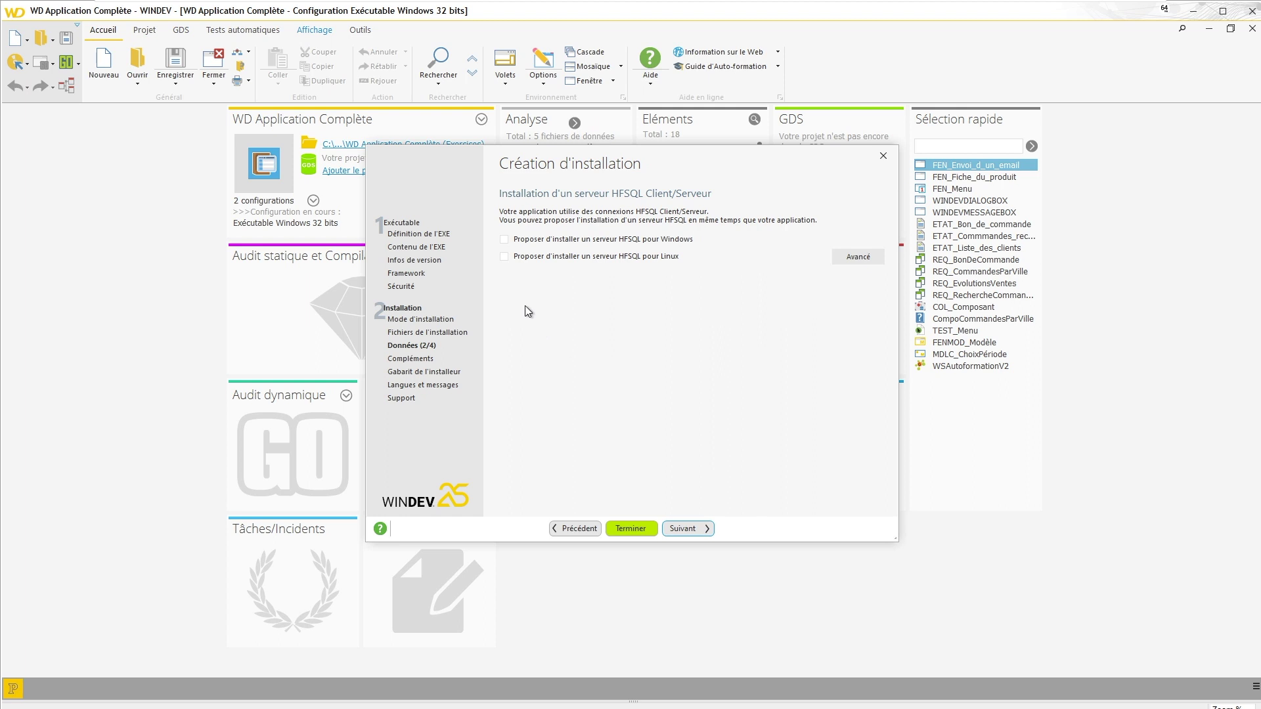
left_click(503, 240)
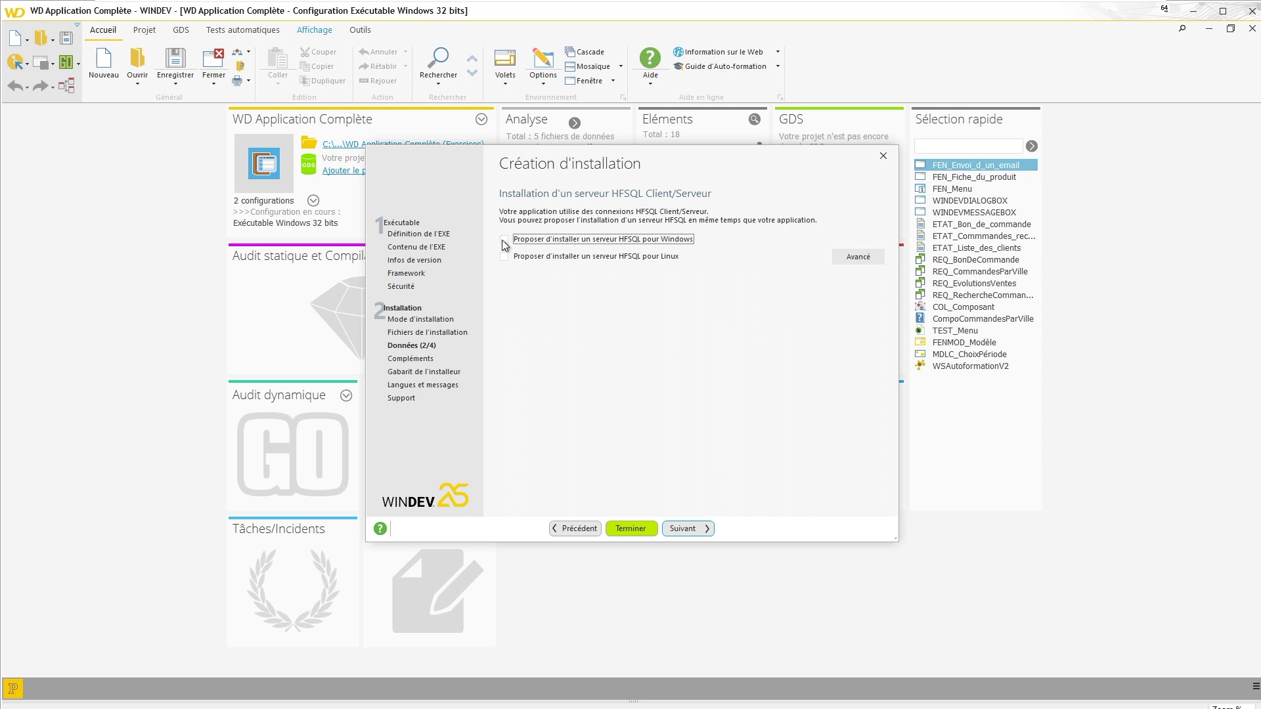
left_click(695, 530)
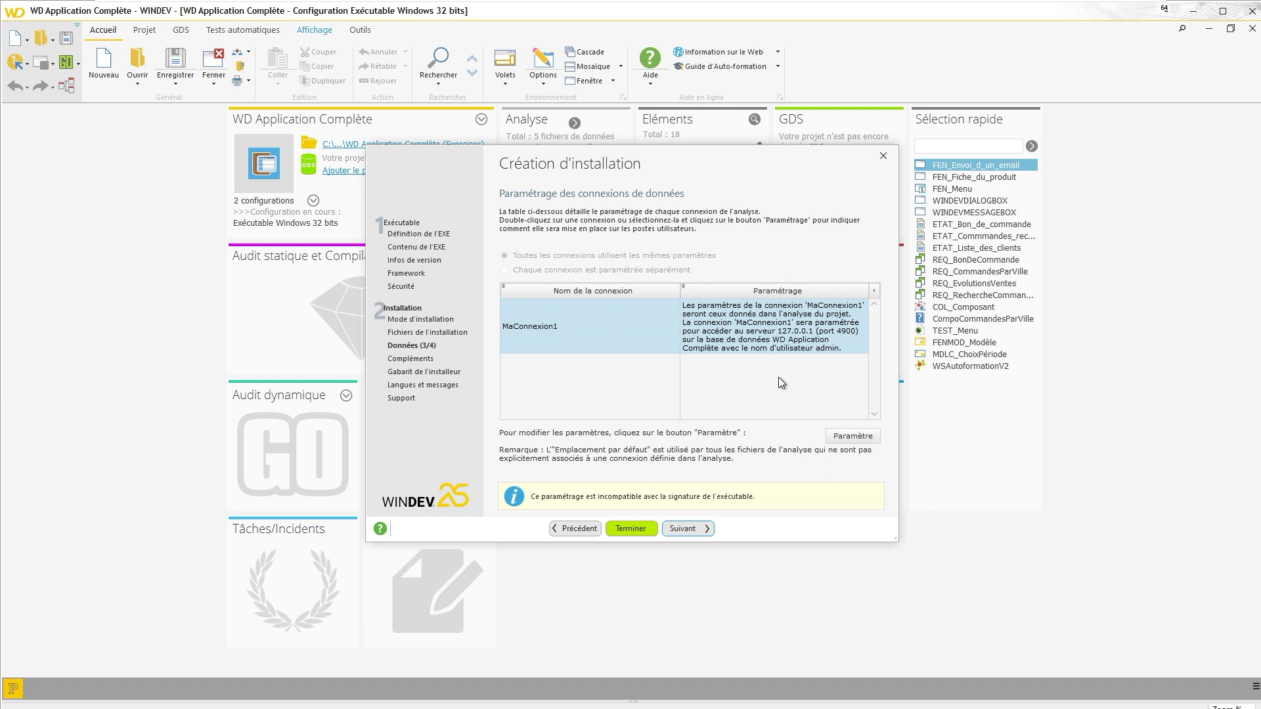
Step: Review MaConnexion1's settings (127.0.0.1, port 4900, admin) without changes and keep them
left_click(848, 439)
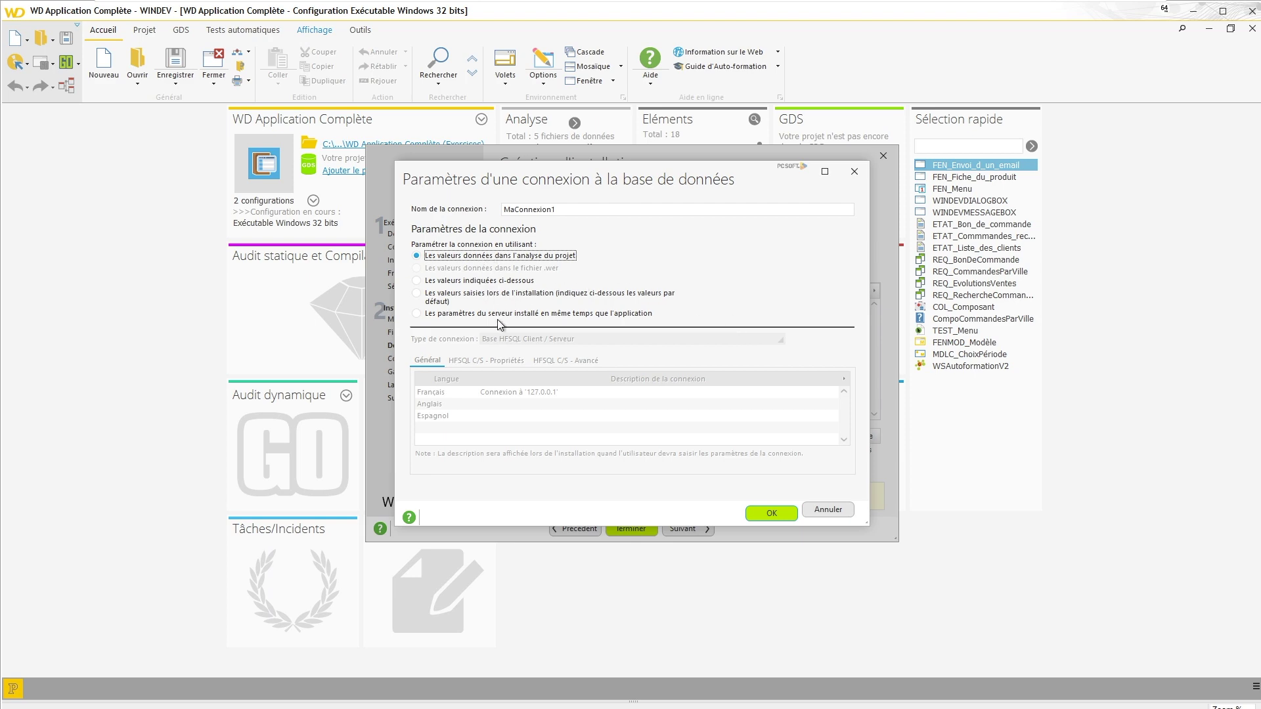
left_click(833, 515)
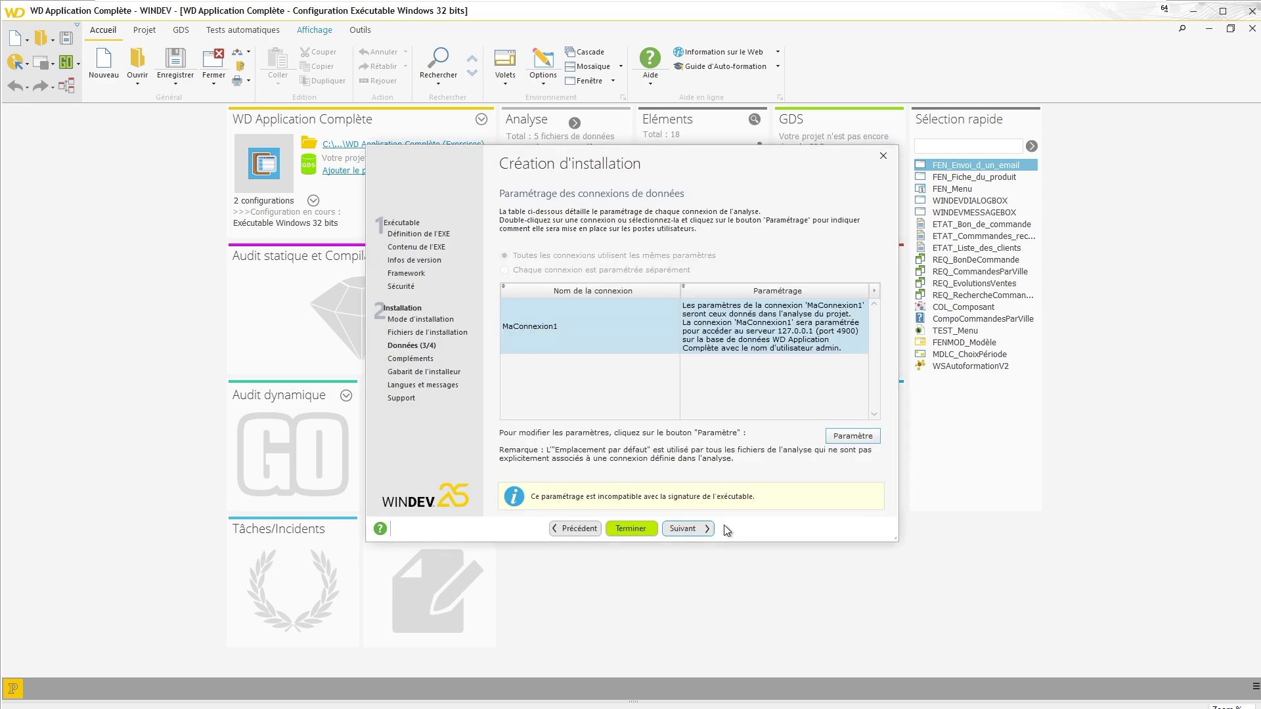
left_click(704, 529)
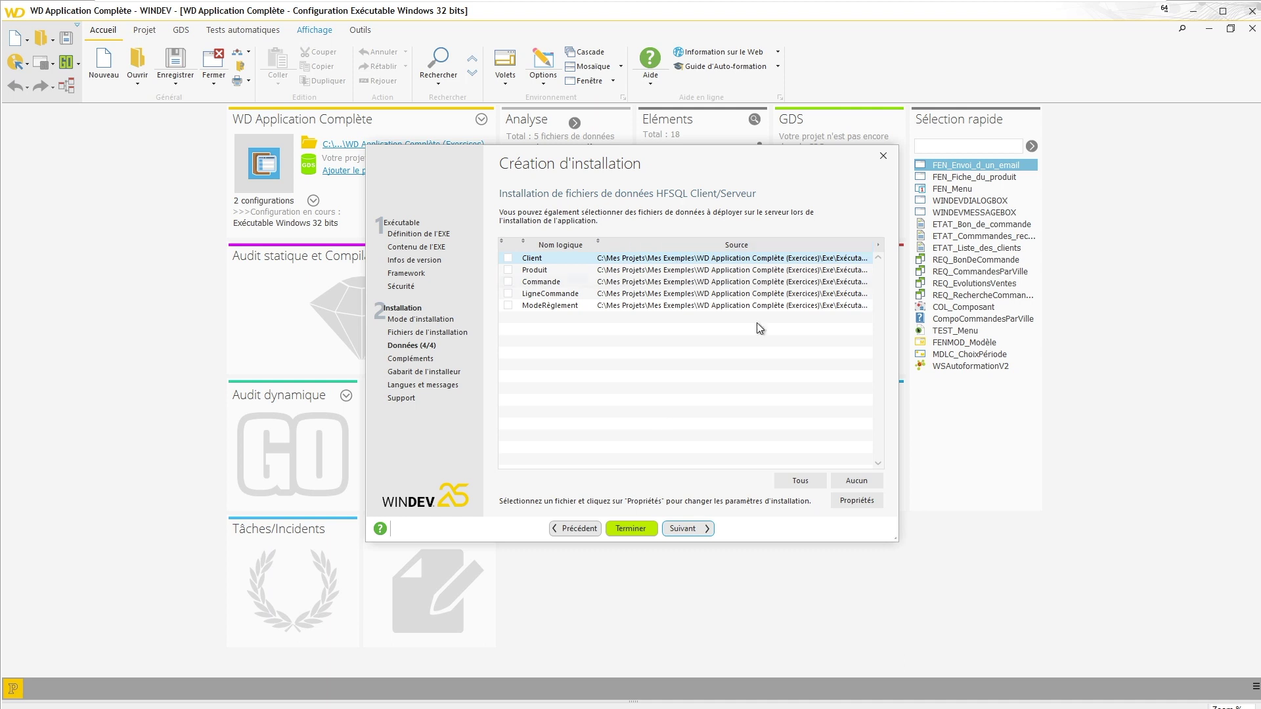
Step: Deploy Client, Produit, Commande, LigneCommande and ModeRèglement, skip the add-on pages, and build the installation
left_click(796, 481)
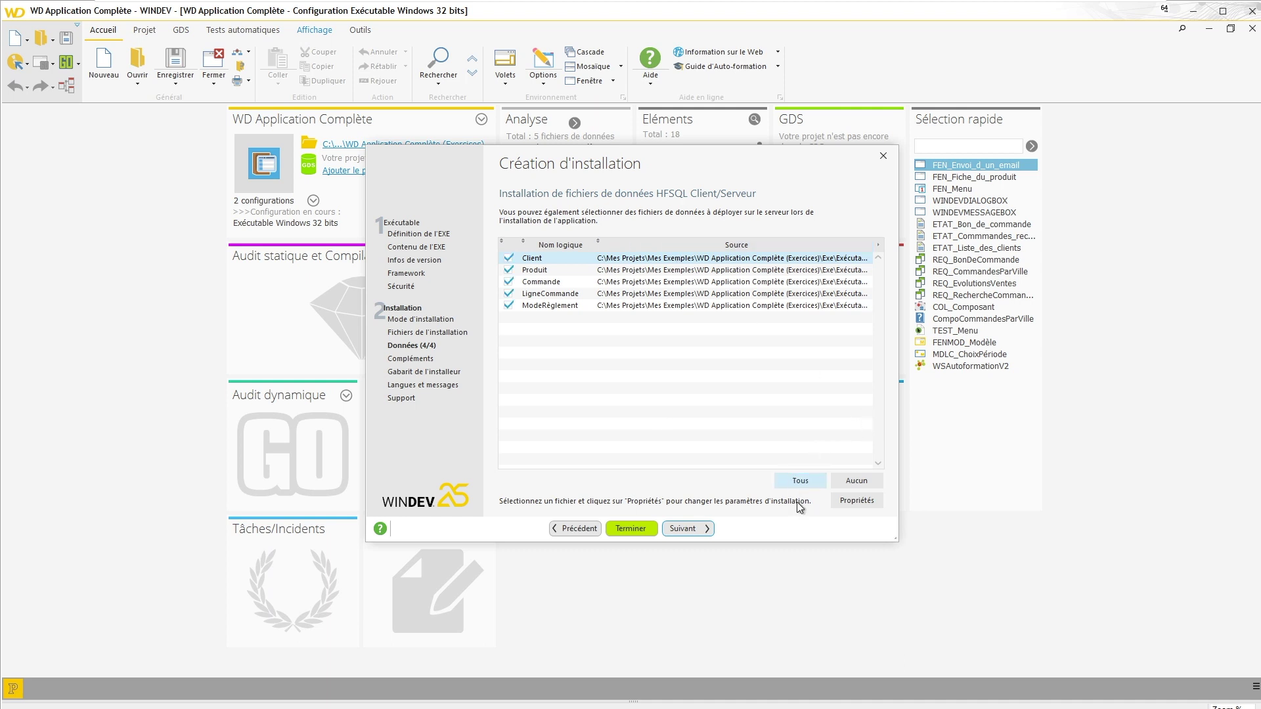
left_click(695, 530)
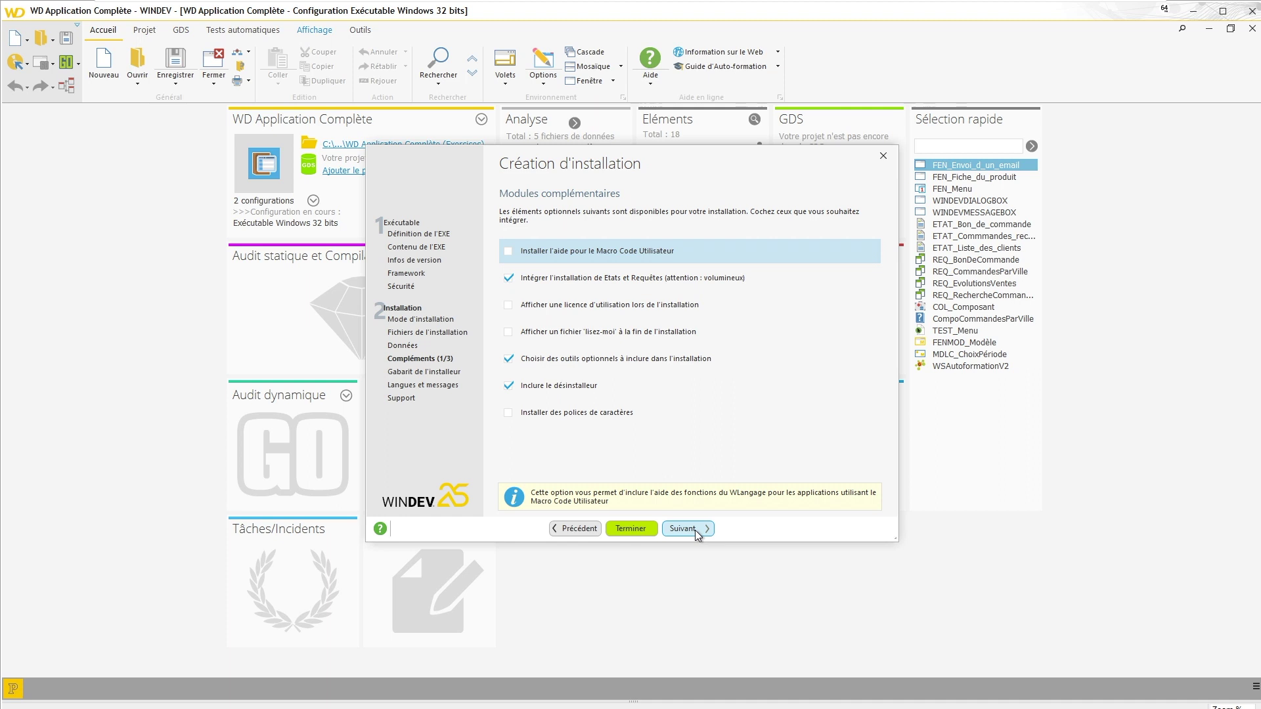
left_click(696, 529)
left_click(696, 529)
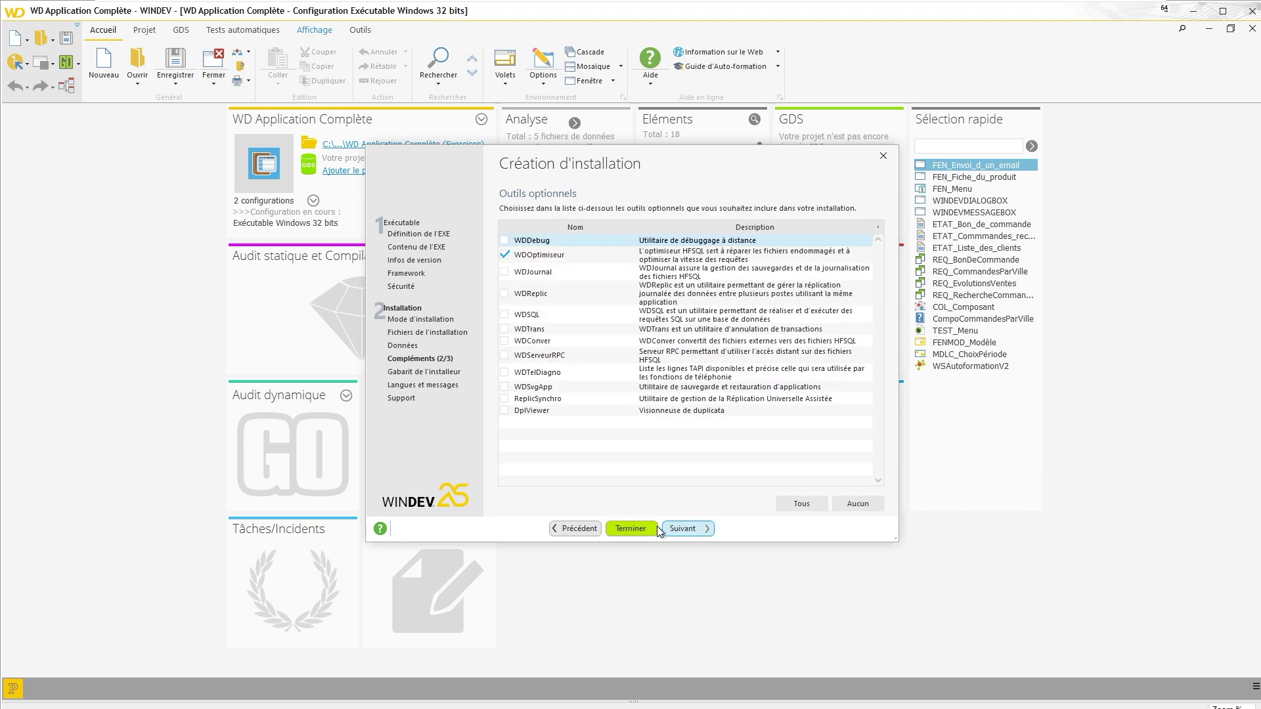
left_click(611, 529)
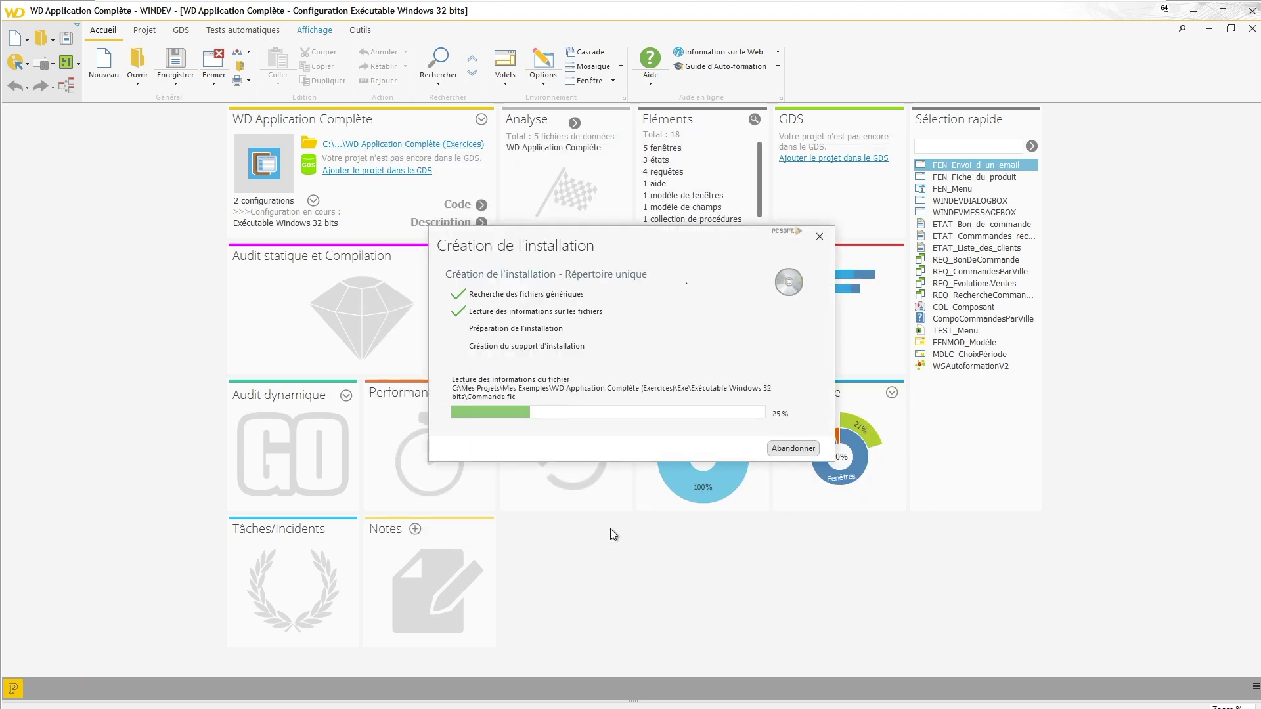